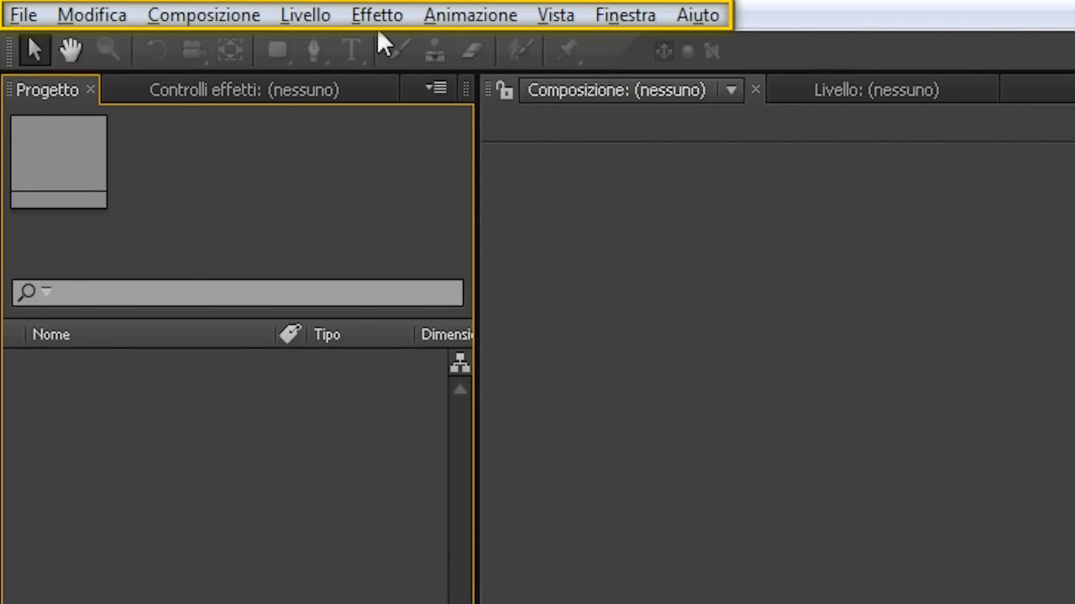
# Examine the available file, editing, composition, layer, effect, animation, view and window commands
pyautogui.click(26, 16)
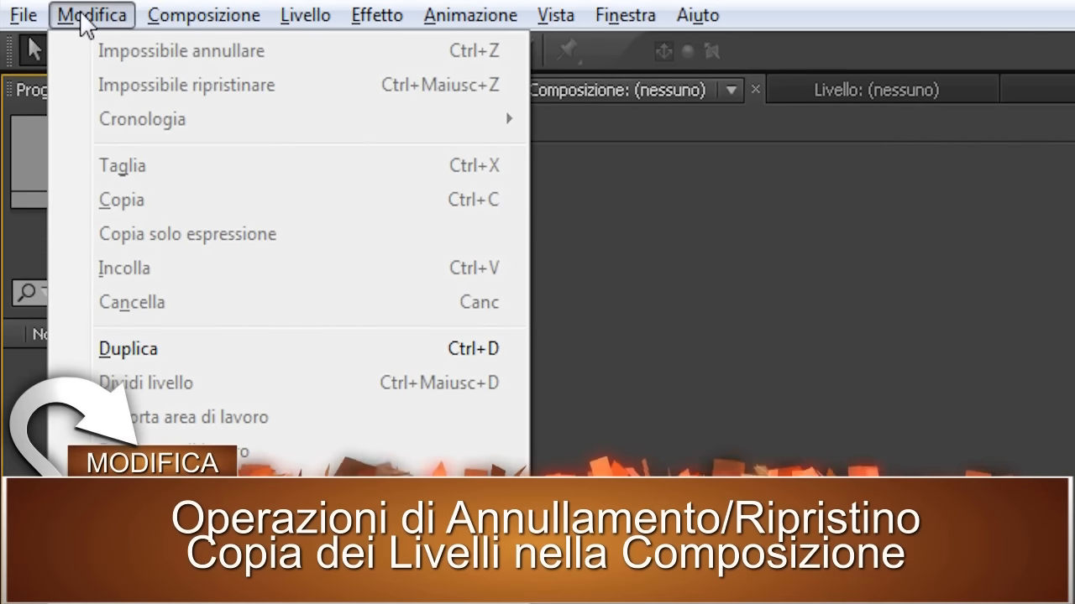
pyautogui.moveTo(168, 25)
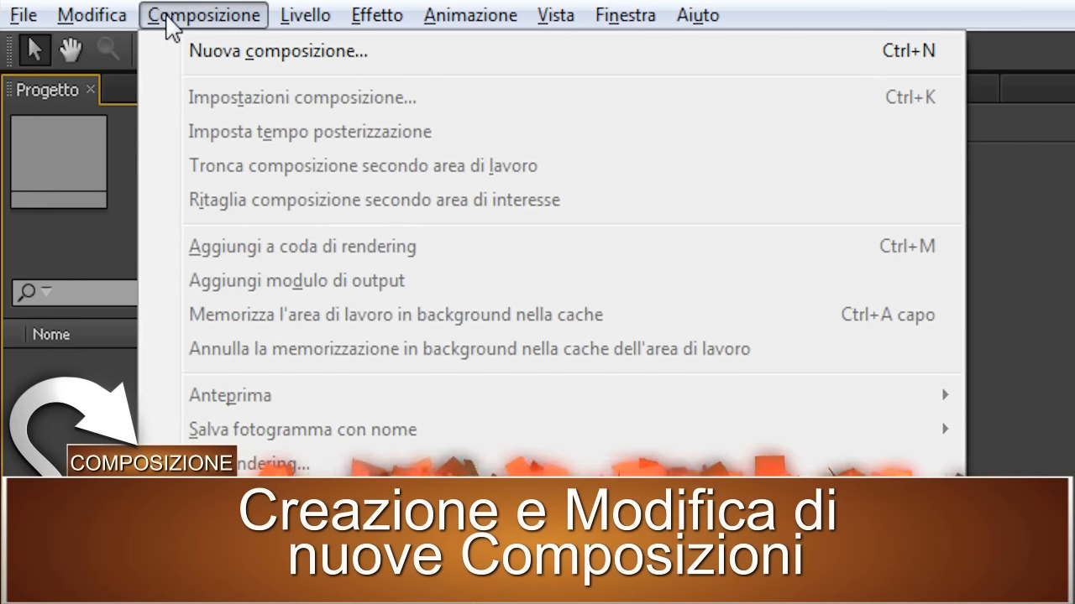
pyautogui.moveTo(305, 15)
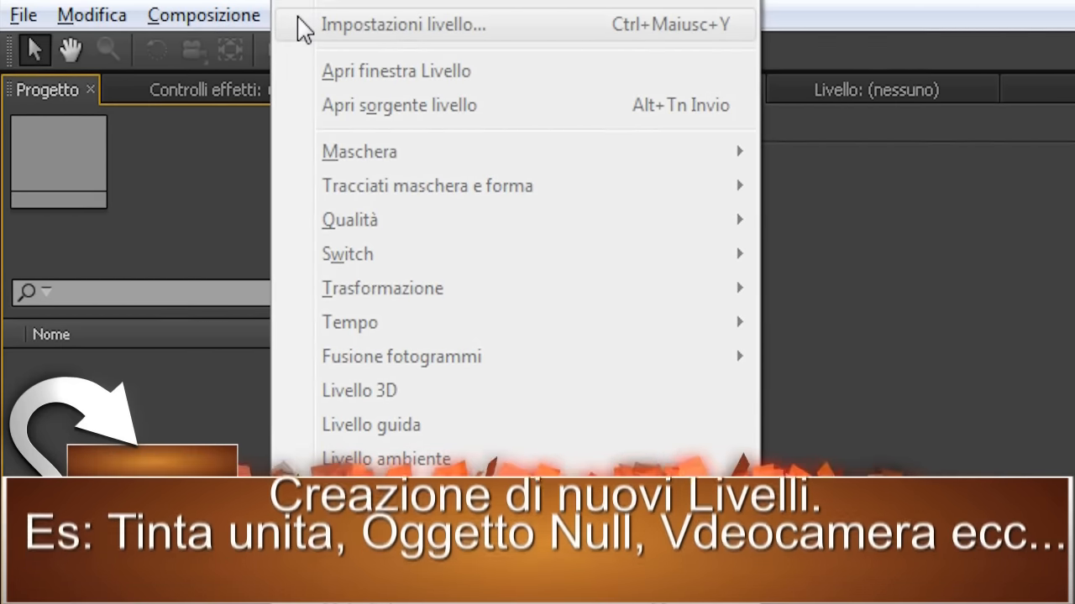
pyautogui.click(304, 15)
pyautogui.click(402, 13)
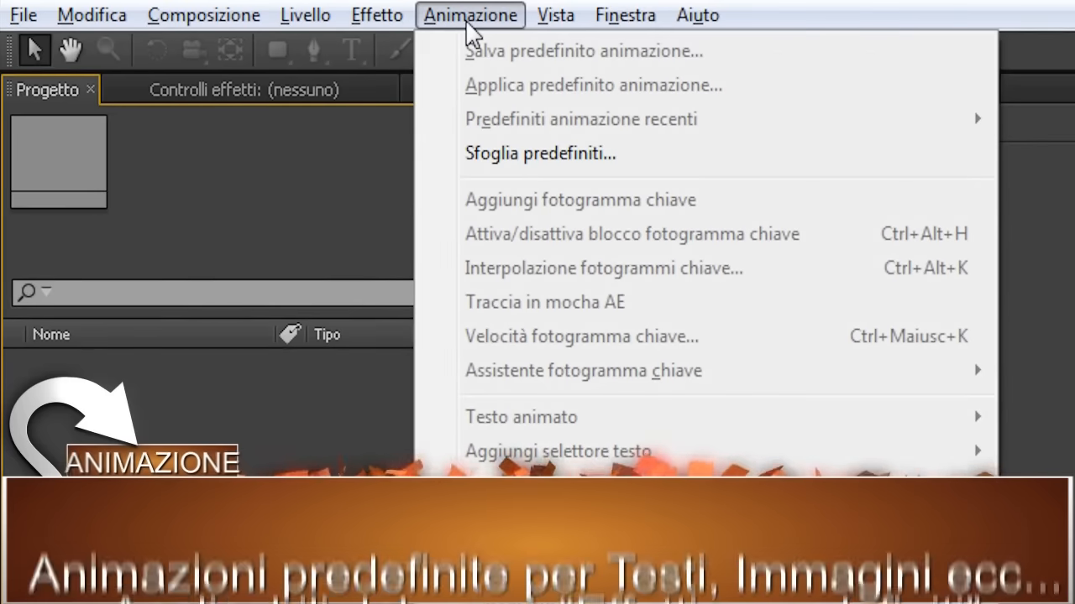
pyautogui.moveTo(467, 17)
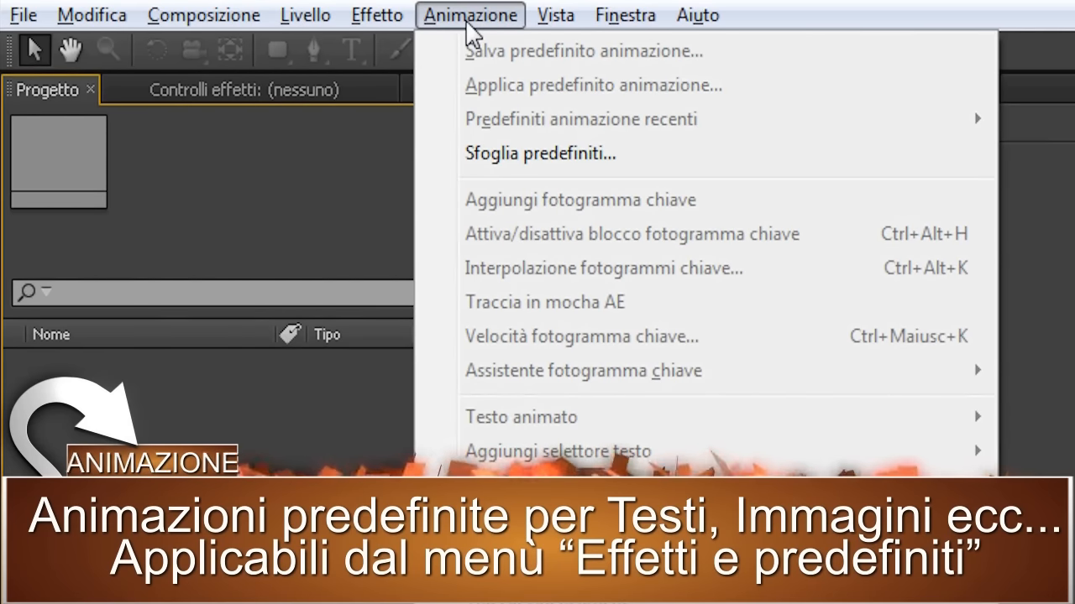
pyautogui.moveTo(554, 17)
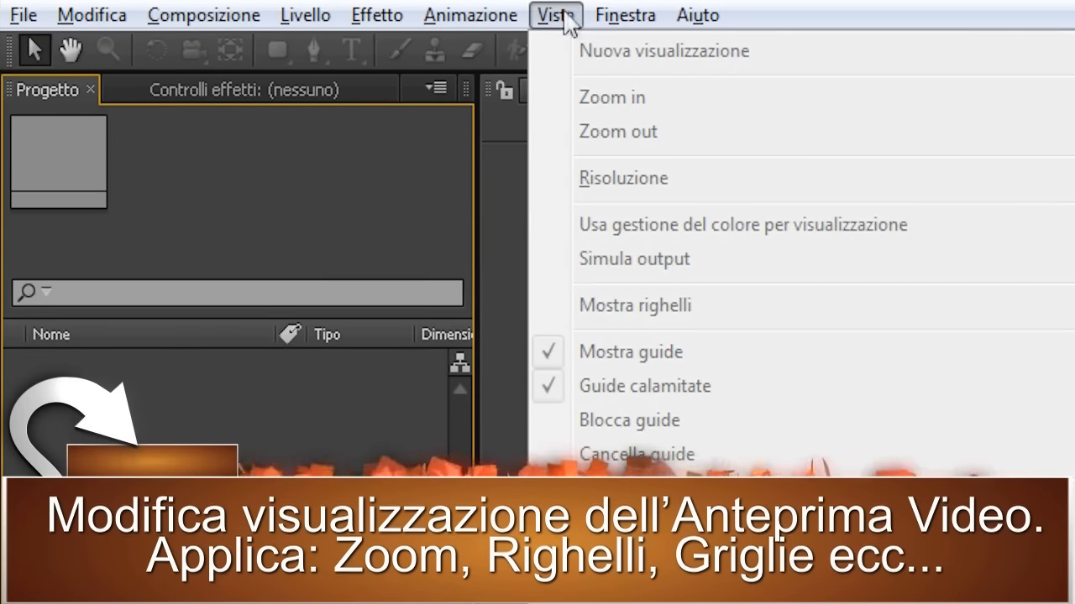
pyautogui.moveTo(617, 20)
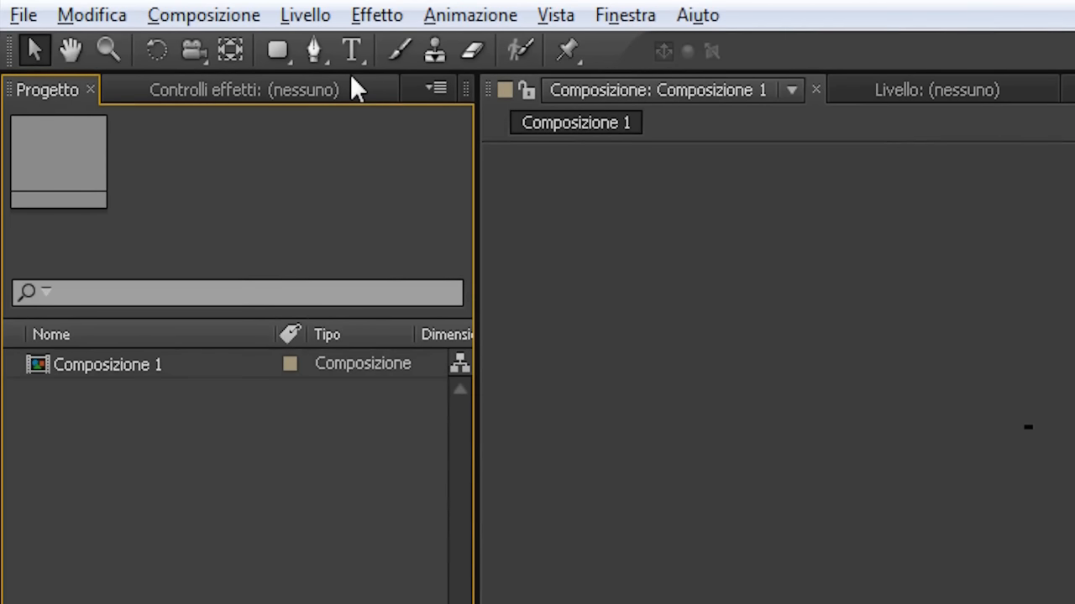
# Display the effect controls (Controlli effetti) and the effects and presets list (Effetti e predefiniti)
pyautogui.click(47, 47)
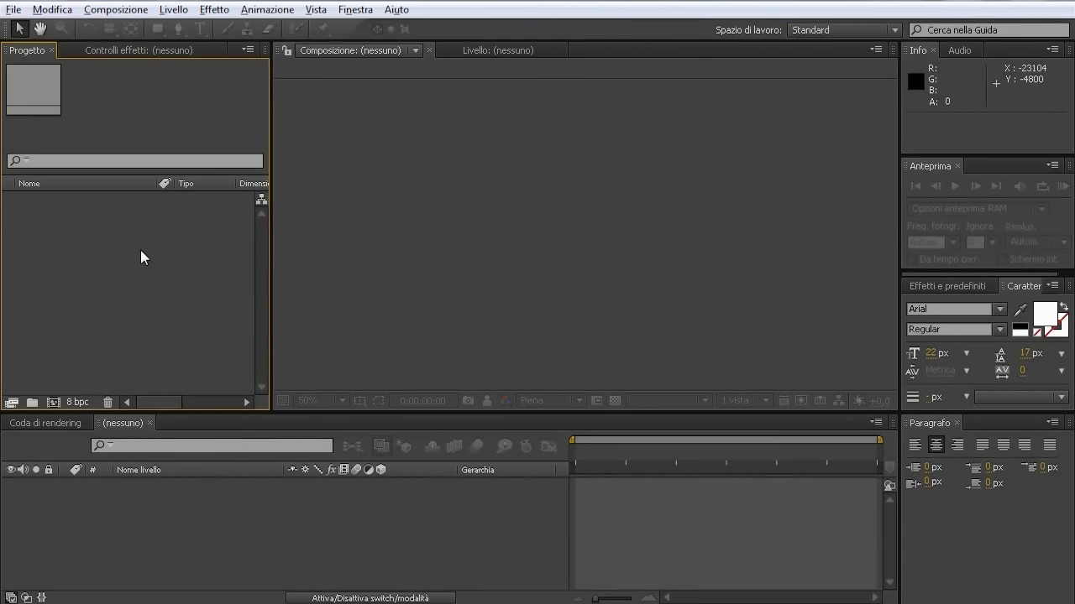
pyautogui.click(166, 48)
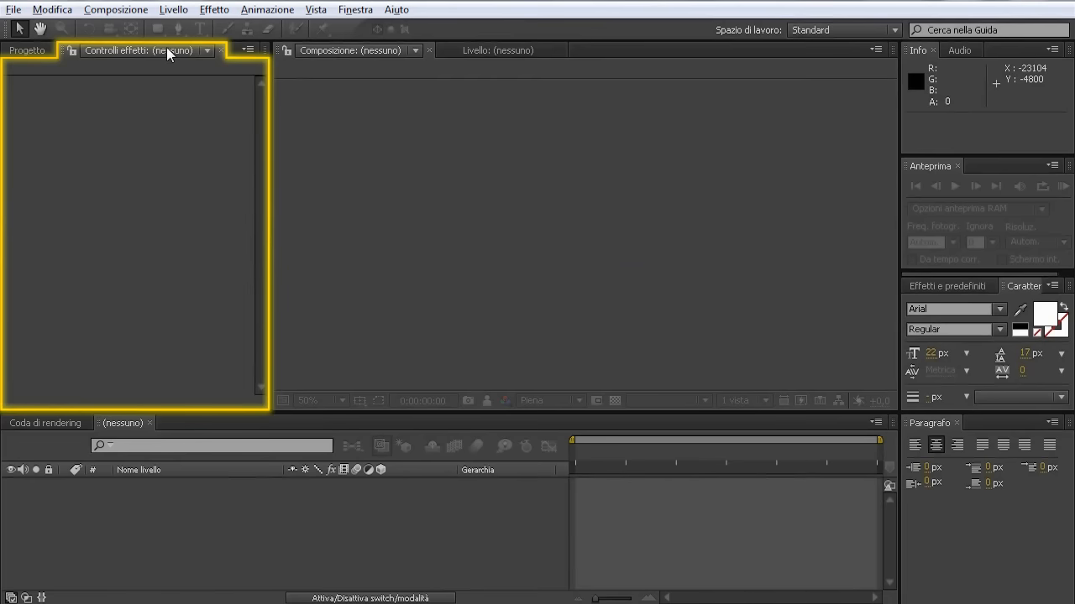
pyautogui.click(947, 286)
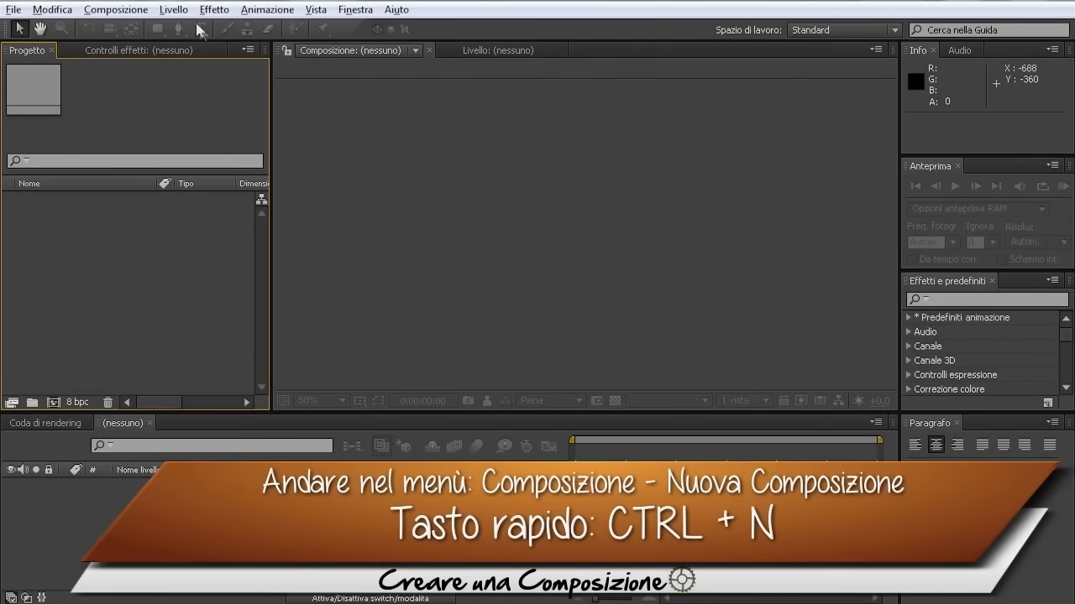
# Start a new composition and set its width to 1280 px with the proportions locked to 16:9
pyautogui.click(141, 12)
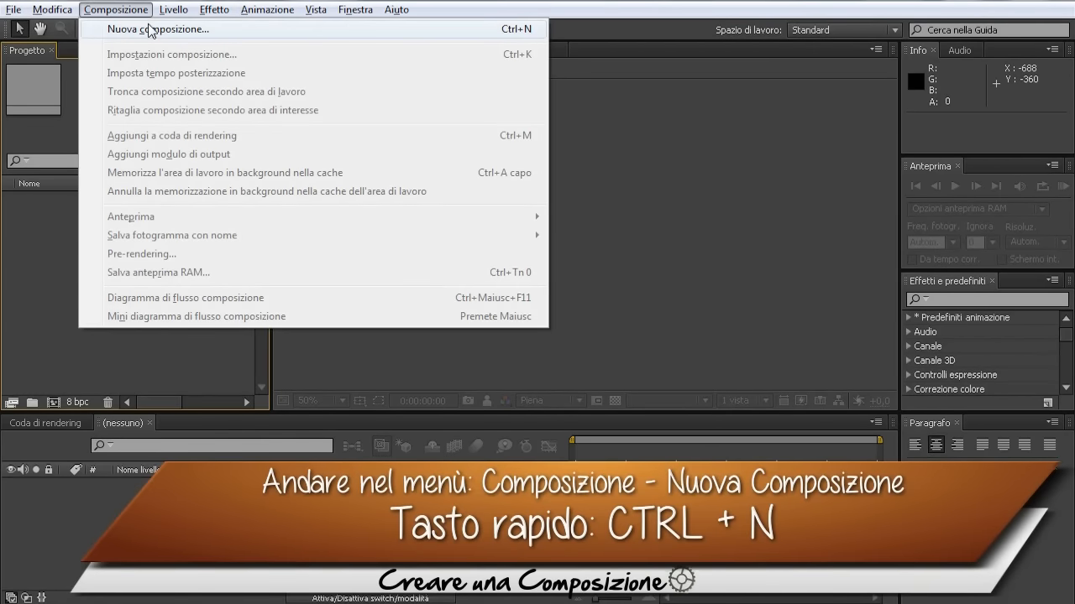
pyautogui.click(151, 31)
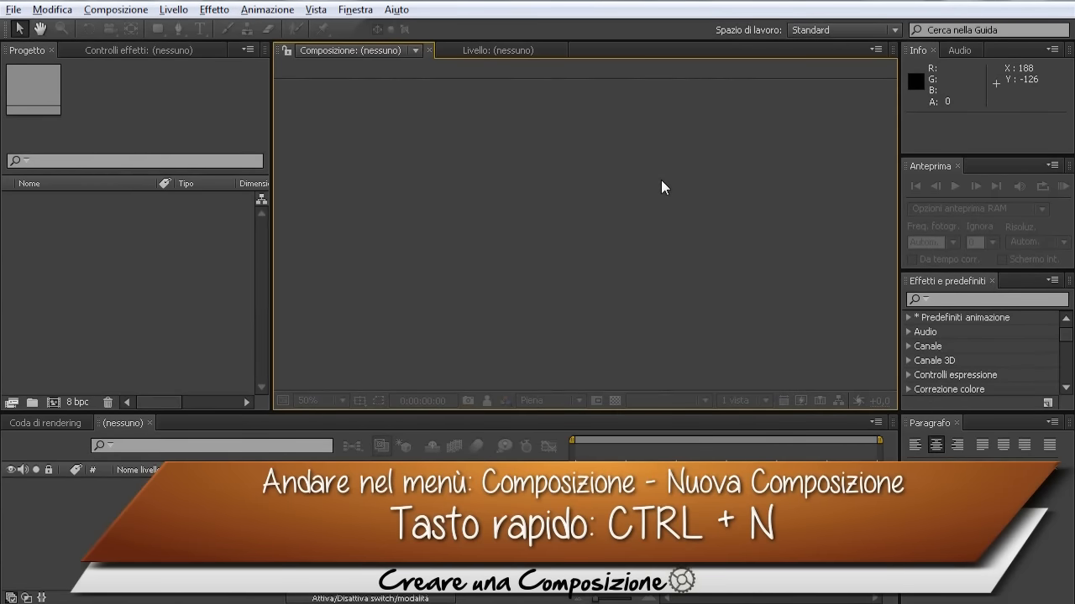
pyautogui.hotkey('ctrl', 'n')
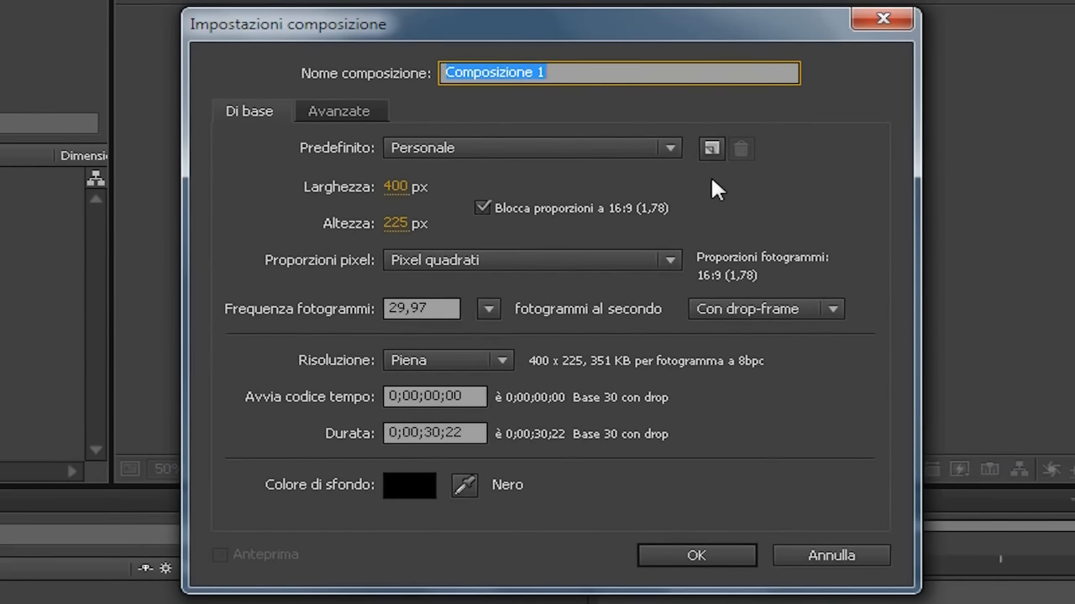
pyautogui.click(672, 149)
pyautogui.click(675, 148)
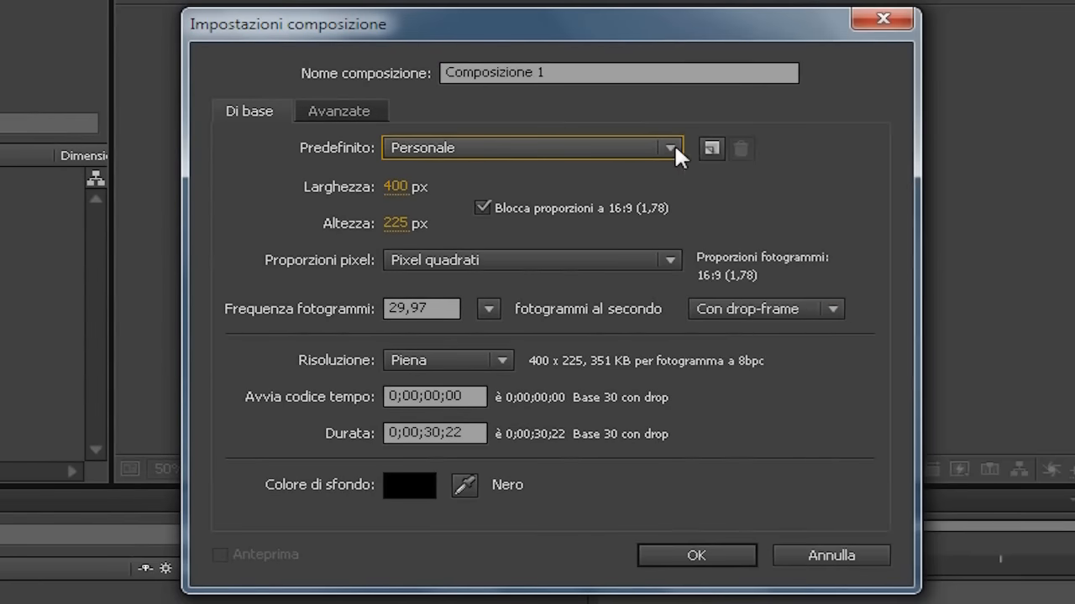
pyautogui.click(401, 186)
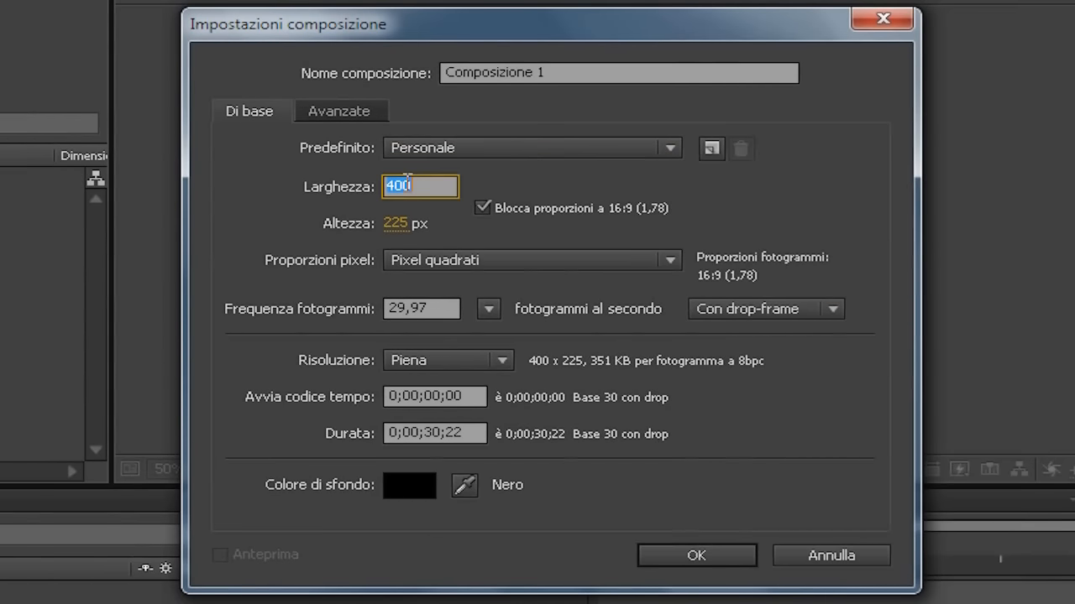
pyautogui.write('1280')
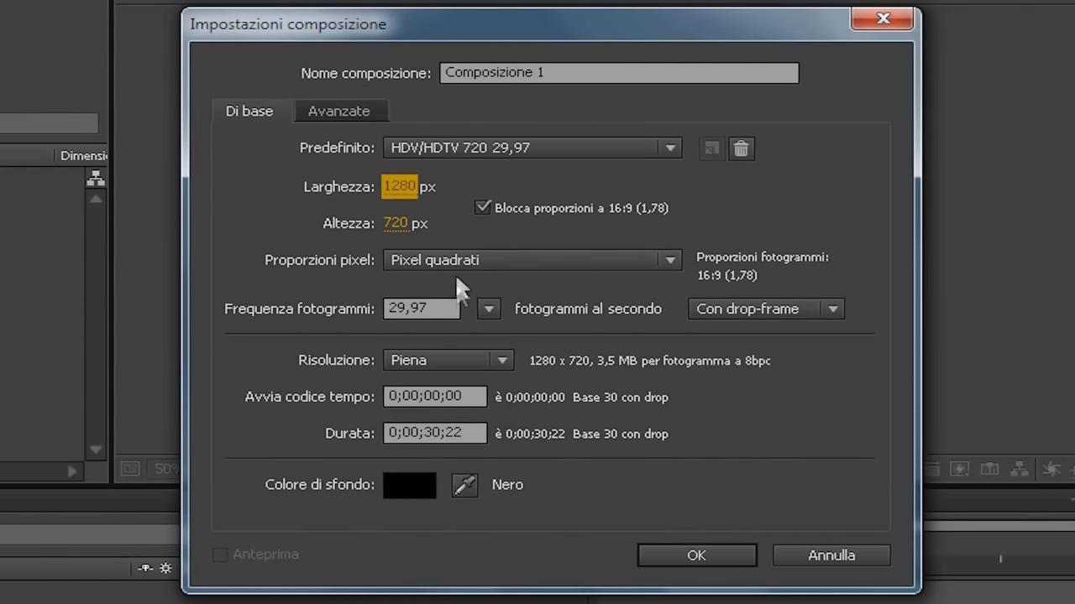
# Set the new composition's duration to 0;01;30;00 and create the composition
pyautogui.click(457, 309)
pyautogui.click(450, 307)
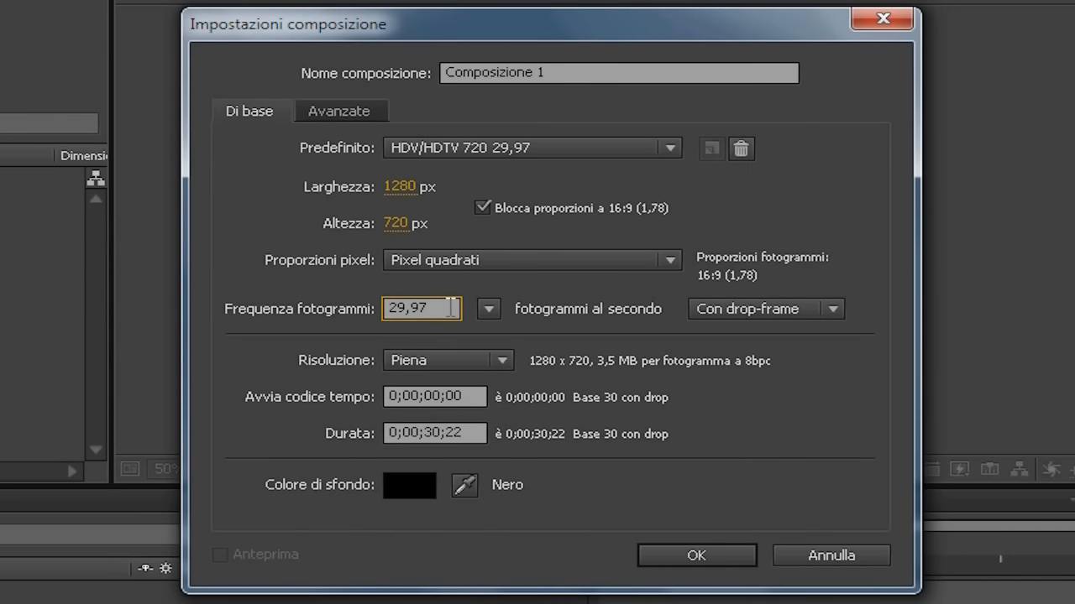
pyautogui.click(471, 431)
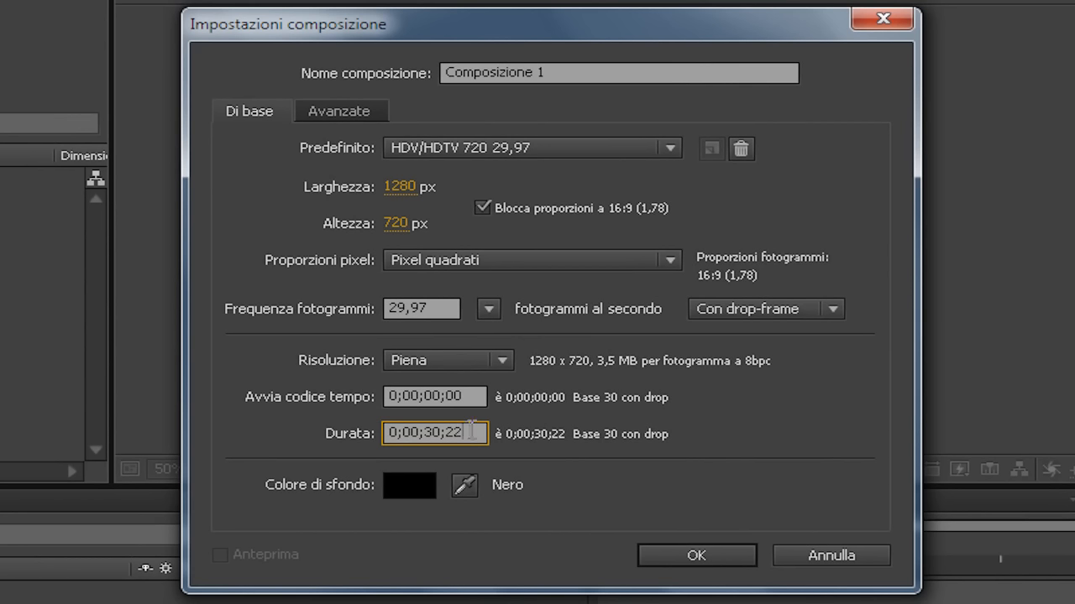
pyautogui.click(411, 428)
pyautogui.press('Delete')
pyautogui.write('1')
pyautogui.moveTo(445, 433)
pyautogui.mouseDown()
pyautogui.moveTo(467, 433)
pyautogui.moveTo(447, 438)
pyautogui.mouseUp()
pyautogui.write('00')
pyautogui.click(475, 433)
pyautogui.press('Tab')
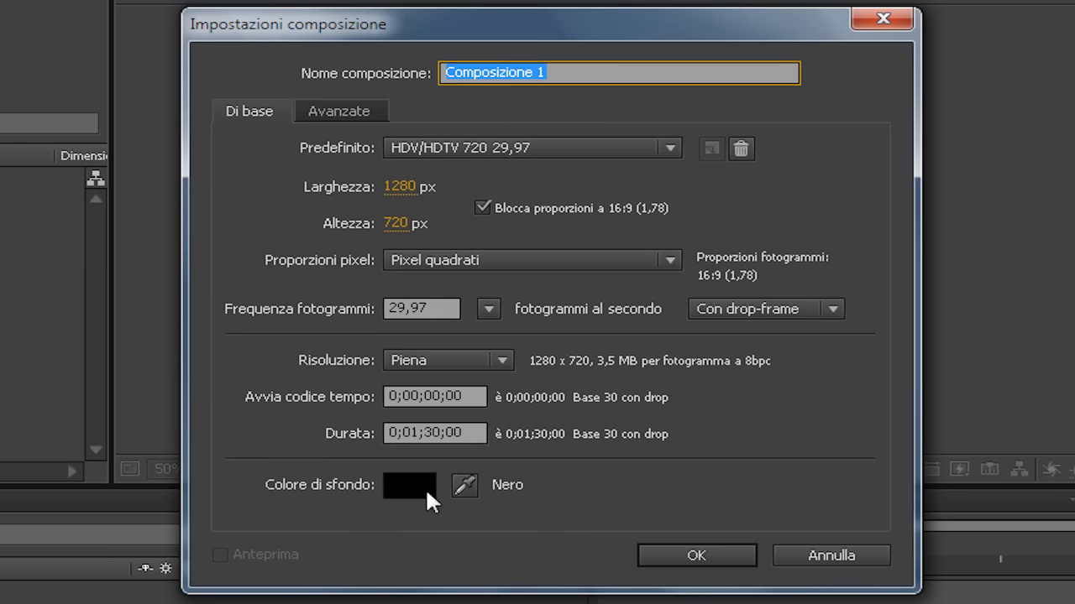
pyautogui.click(679, 552)
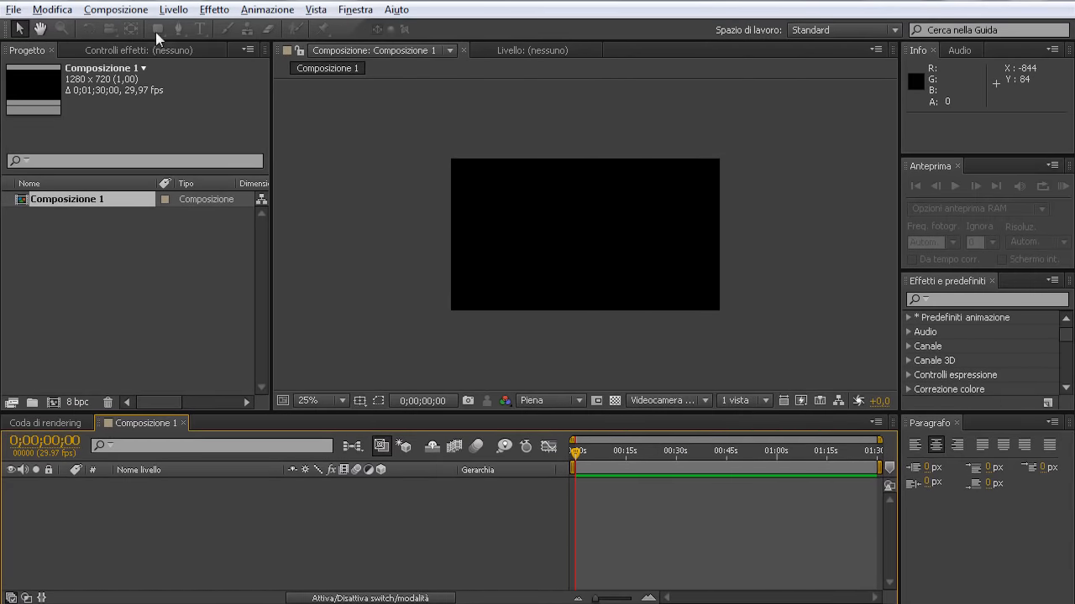
# Open the settings of the existing composition for review
pyautogui.click(137, 12)
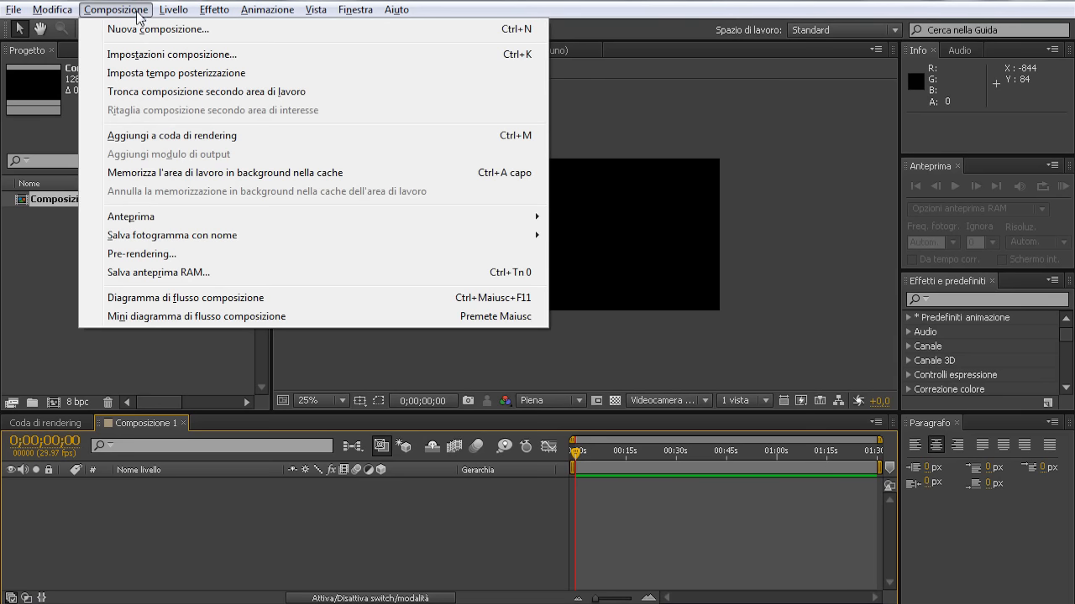
pyautogui.click(147, 55)
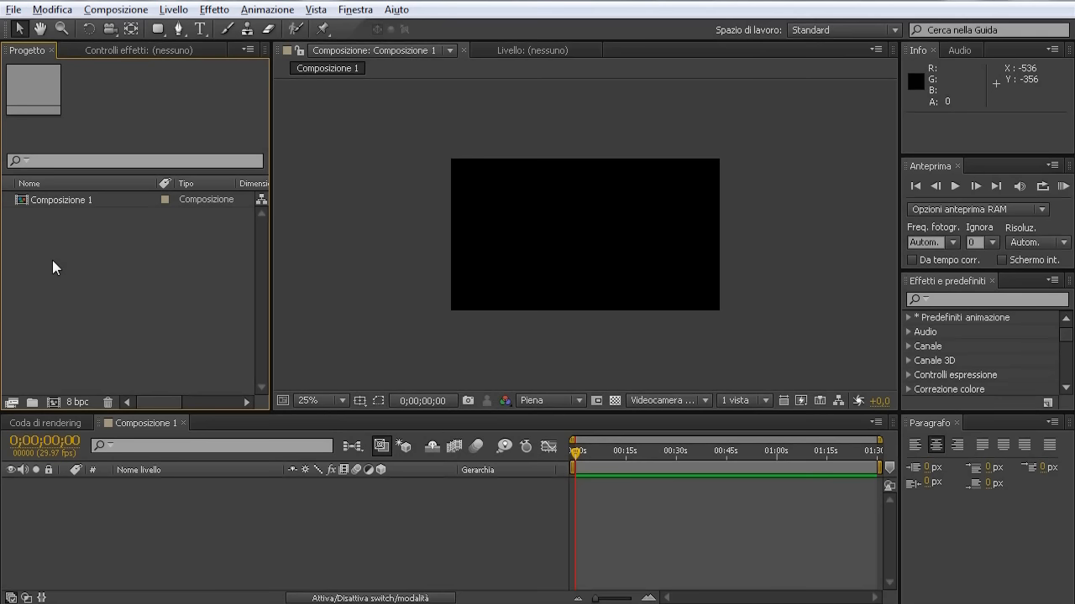
# Import the image file Immagine.png from the folder Nuova cartella into the project
pyautogui.click(13, 12)
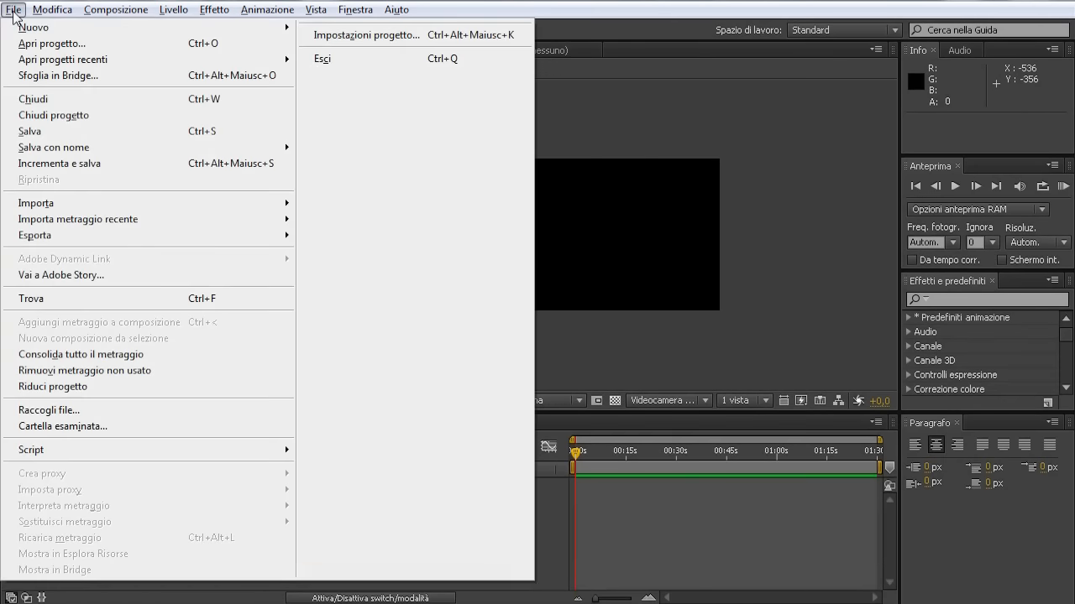
pyautogui.moveTo(140, 210)
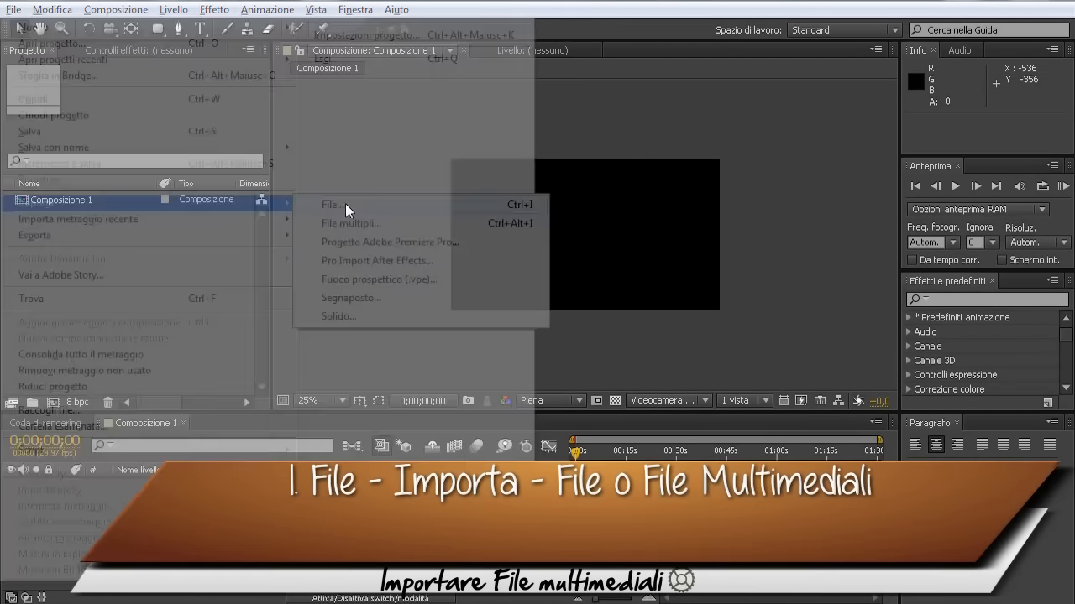
pyautogui.click(345, 204)
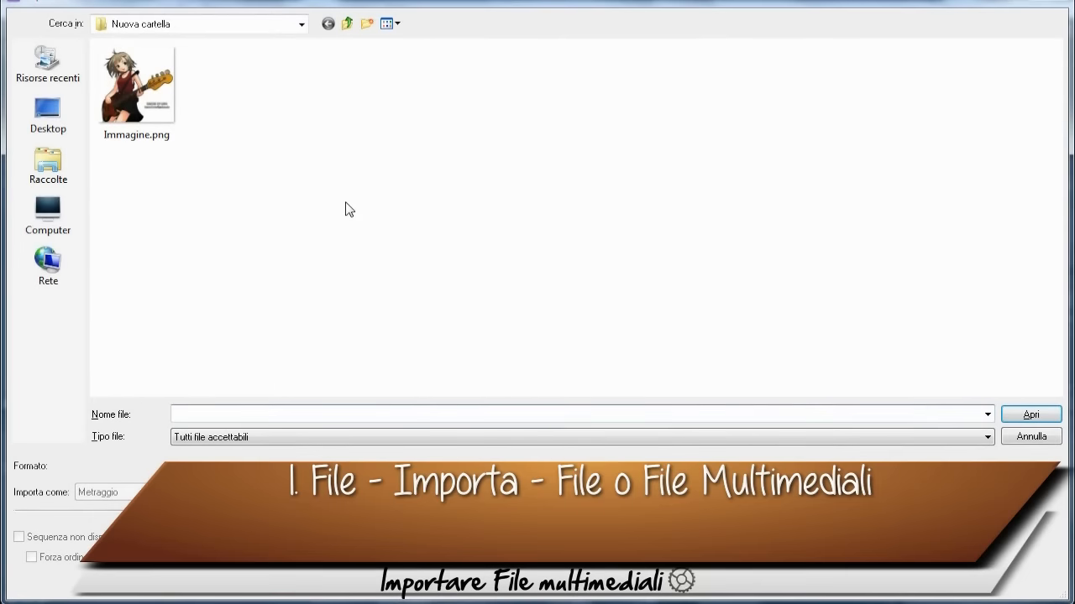
pyautogui.click(165, 110)
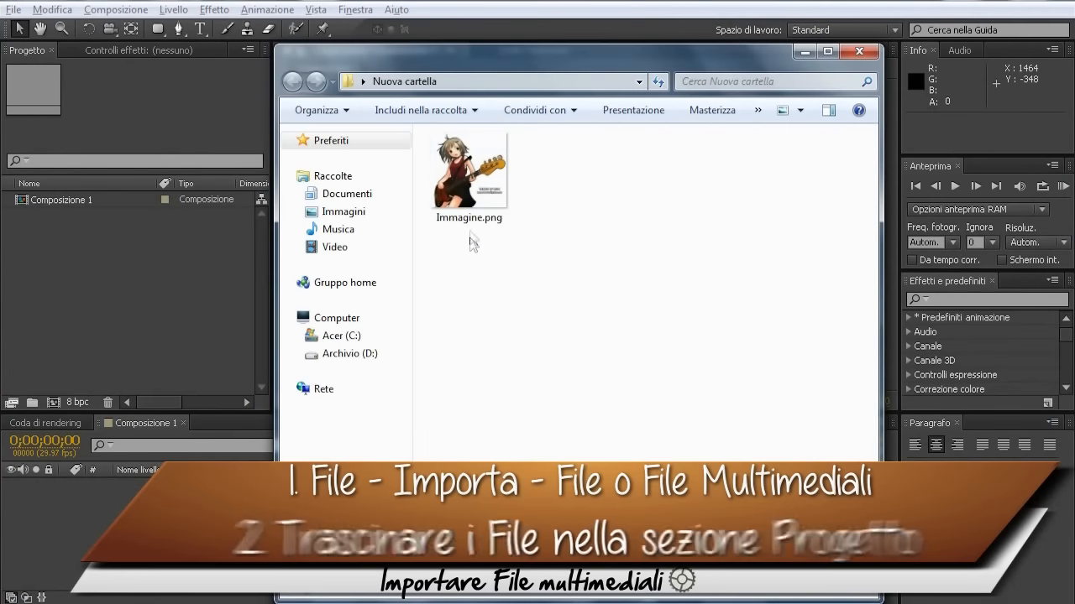
pyautogui.moveTo(470, 177); pyautogui.dragTo(109, 256)
pyautogui.click(109, 256)
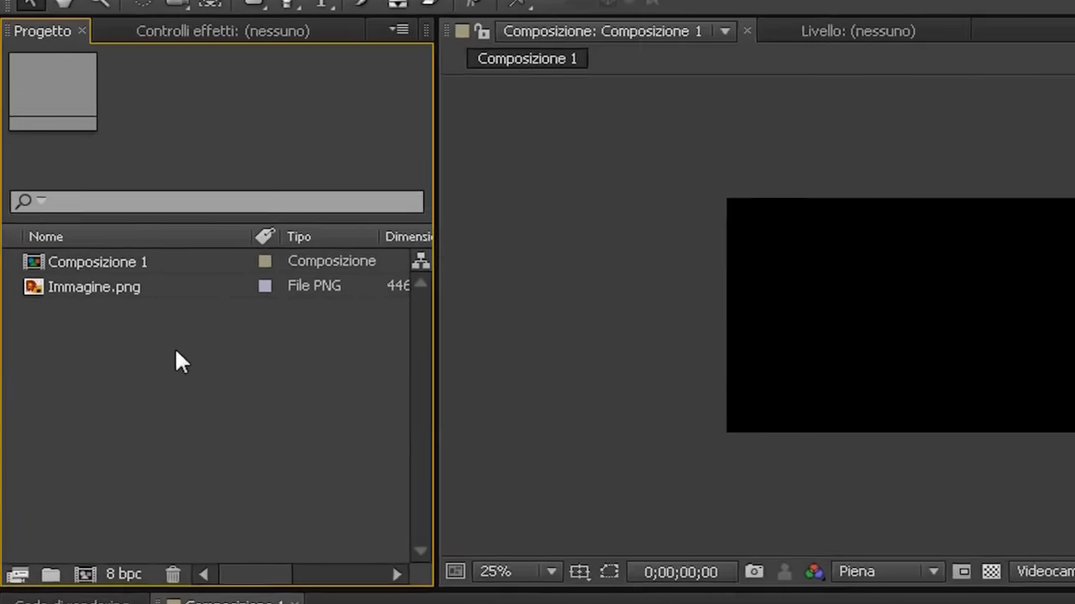
# Create a project folder named Immagini and rename it Immagini 2
pyautogui.rightClick(110, 257)
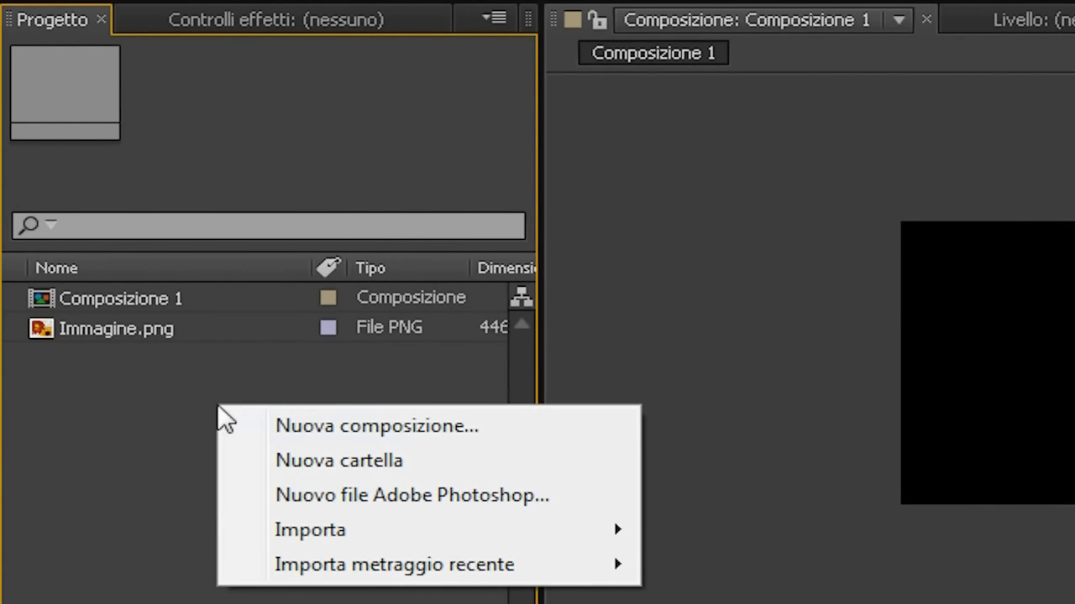
pyautogui.click(256, 460)
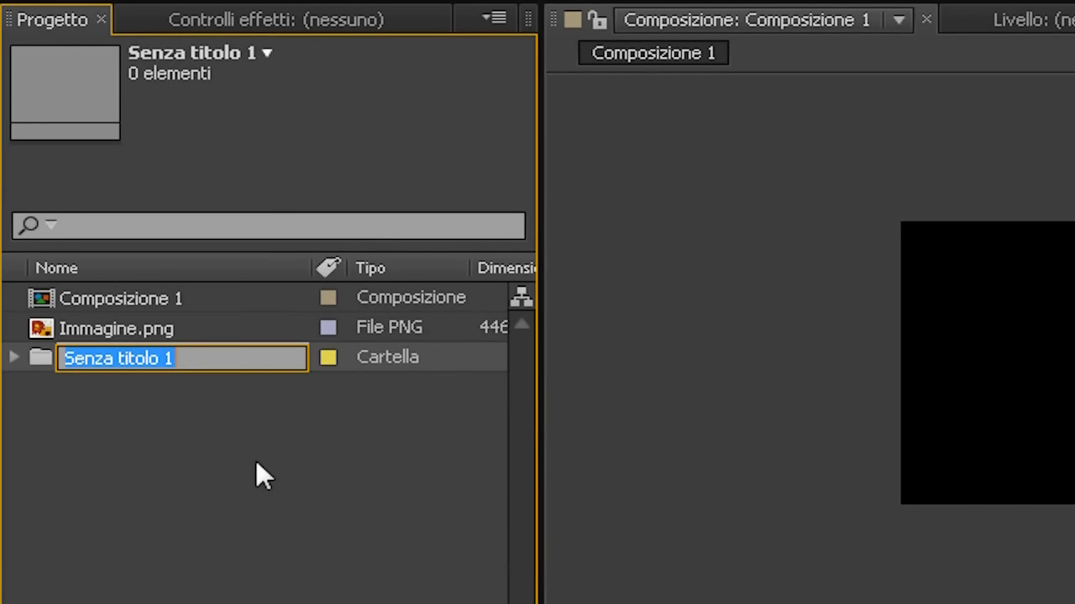
pyautogui.write('Immagini')
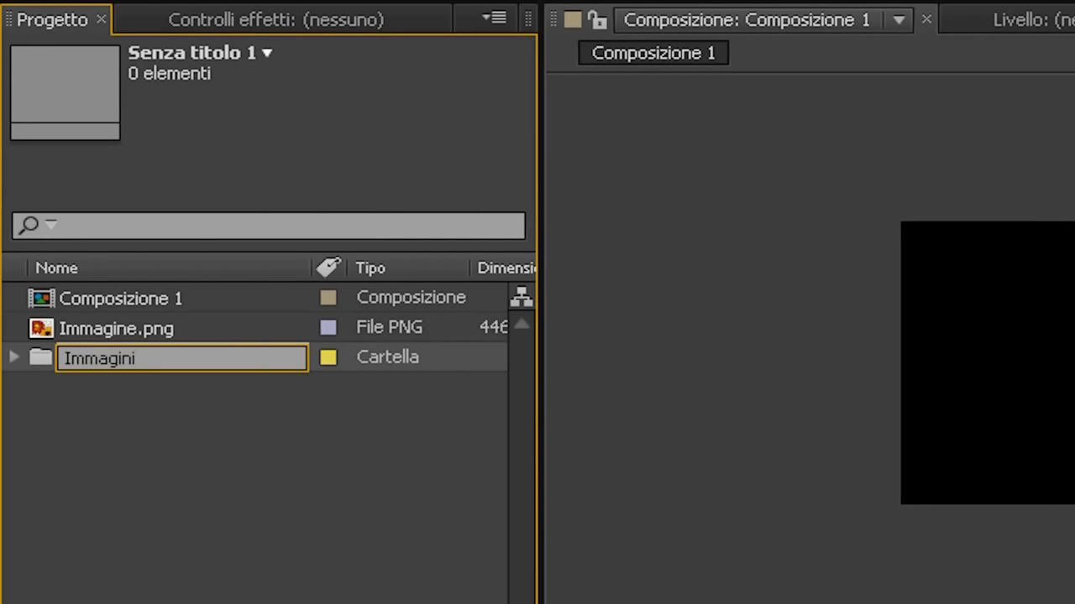
pyautogui.press('Return')
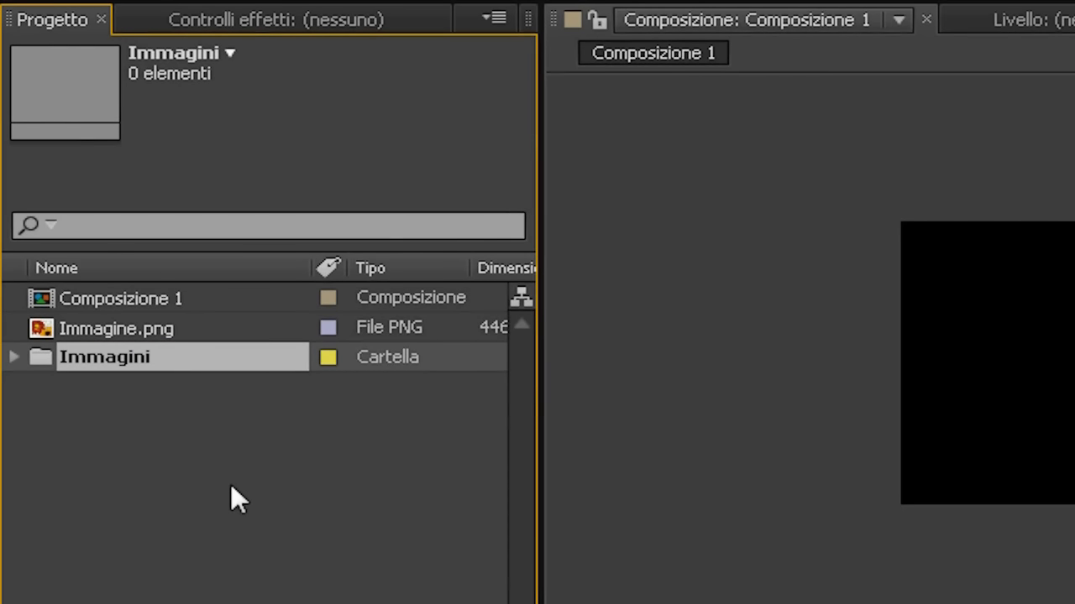
pyautogui.press('Return')
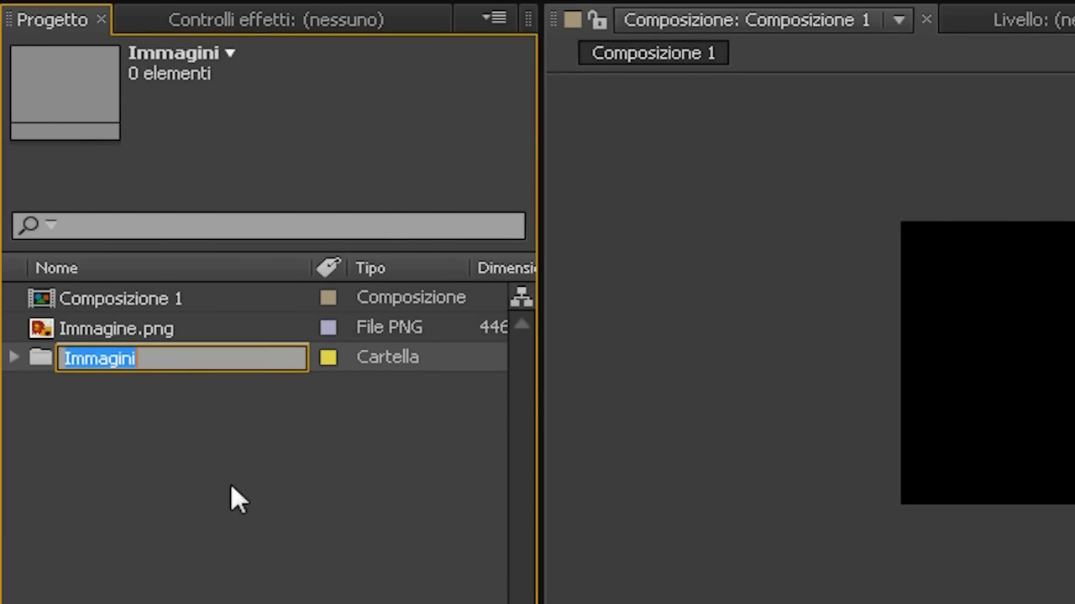
pyautogui.press('Return')
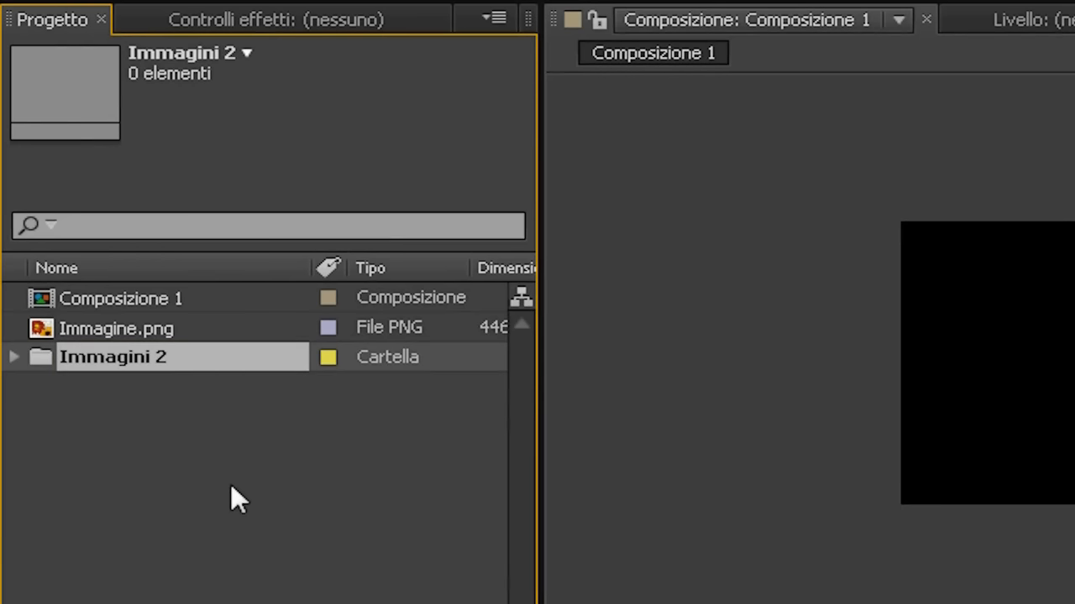
# Create another project folder named testi
pyautogui.click(230, 485)
pyautogui.rightClick(231, 485)
pyautogui.click(275, 543)
pyautogui.write('testi')
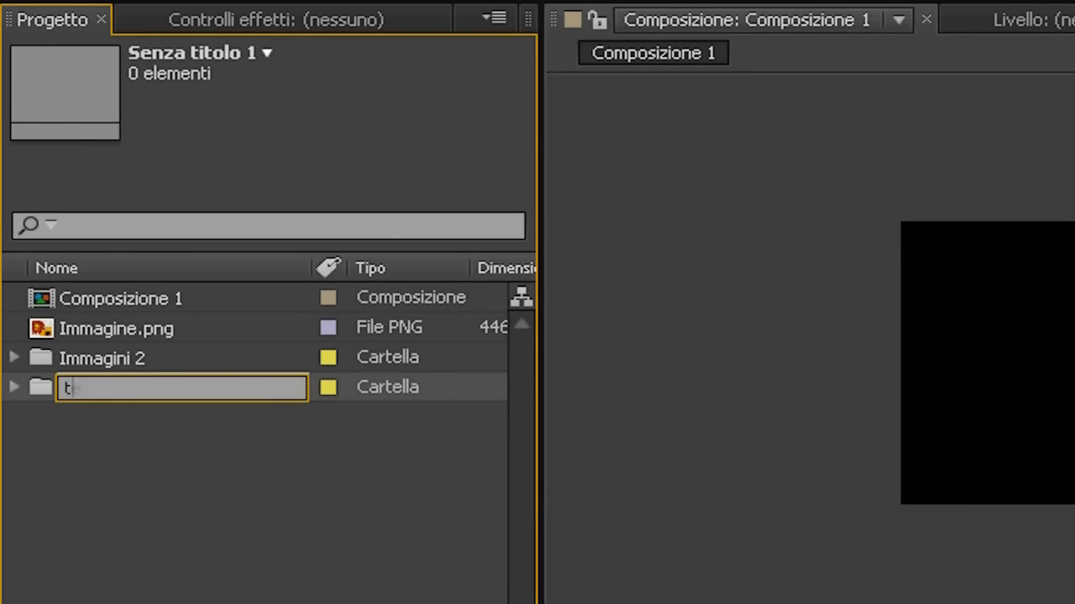
pyautogui.press('Return')
# Add two more project folders, one named Video and one named Audio
pyautogui.rightClick(271, 546)
pyautogui.click(317, 602)
pyautogui.write('Video')
pyautogui.press('Return')
pyautogui.hotkey('ctrl', 'alt', 'shift', 'n')
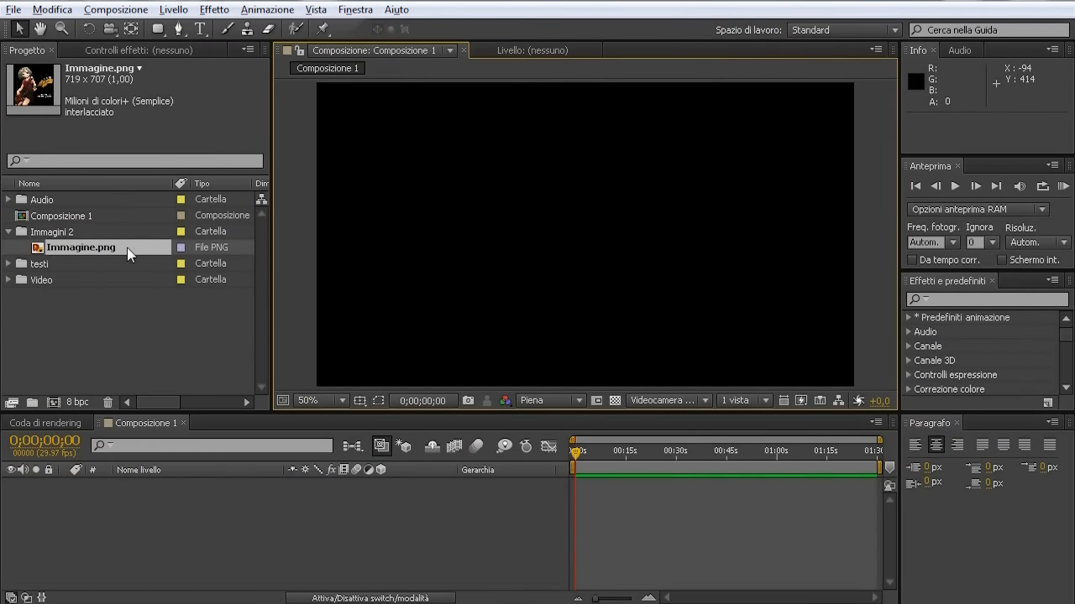
# Try adding Immagine.png to Composizione 1 through the timeline and through the viewer, undoing each placement
pyautogui.moveTo(126, 247); pyautogui.dragTo(183, 502)
pyautogui.hotkey('ctrl', 'z')
pyautogui.moveTo(154, 248); pyautogui.dragTo(569, 235)
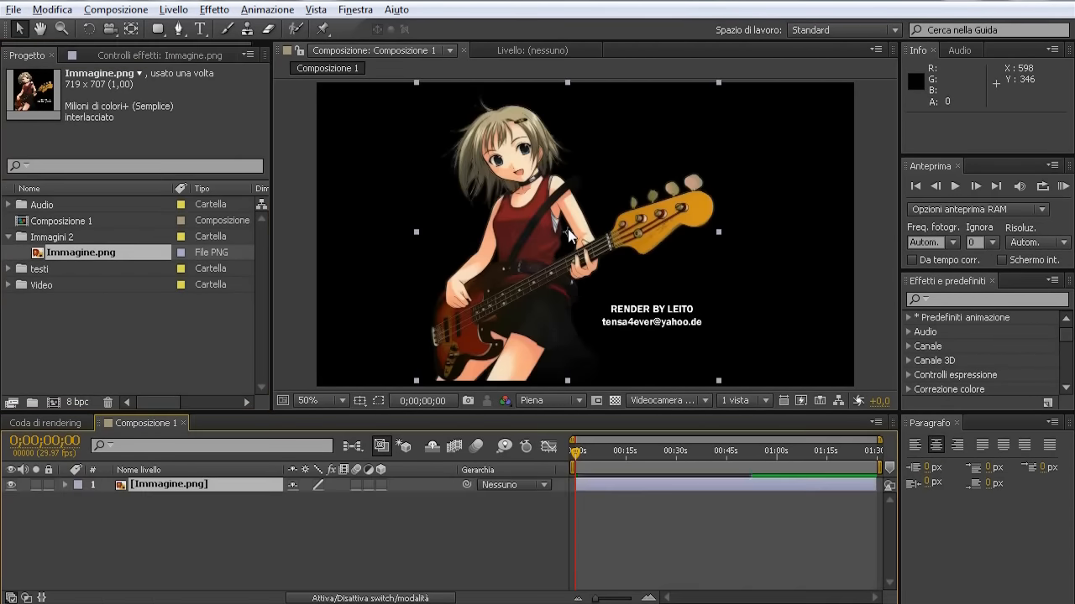
pyautogui.hotkey('ctrl', 'z')
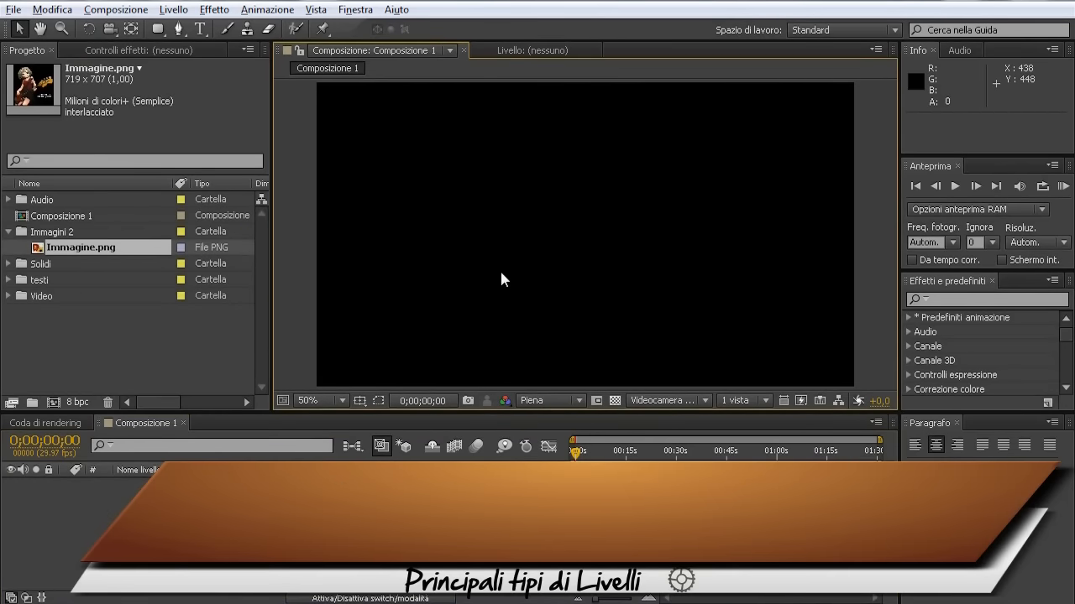
# Add a blue solid layer to Composizione 1 and shift it within the frame
pyautogui.click(174, 9)
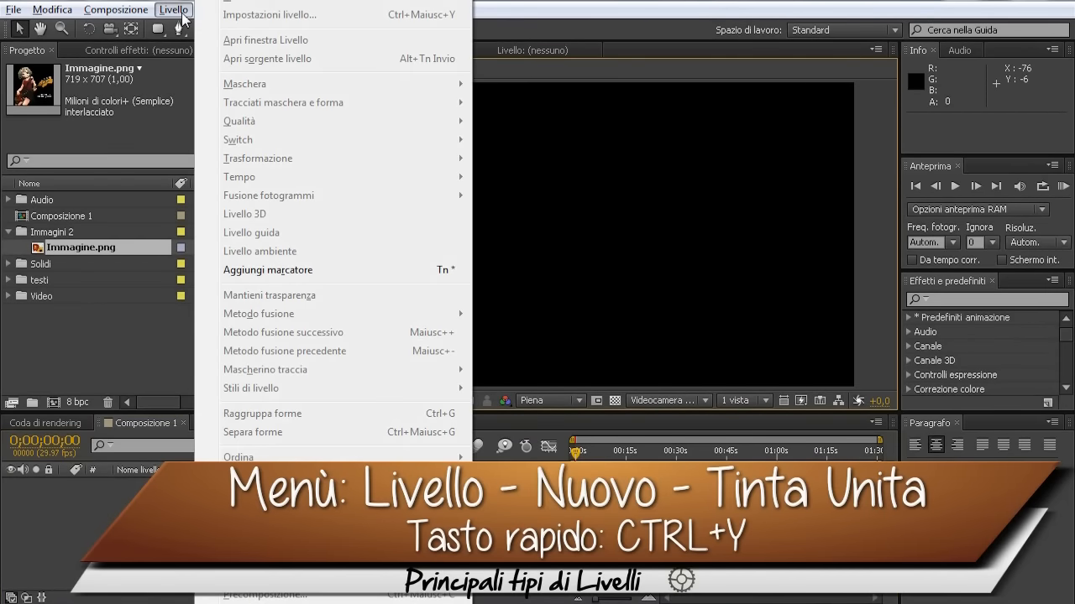
pyautogui.moveTo(260, 5)
pyautogui.click(499, 17)
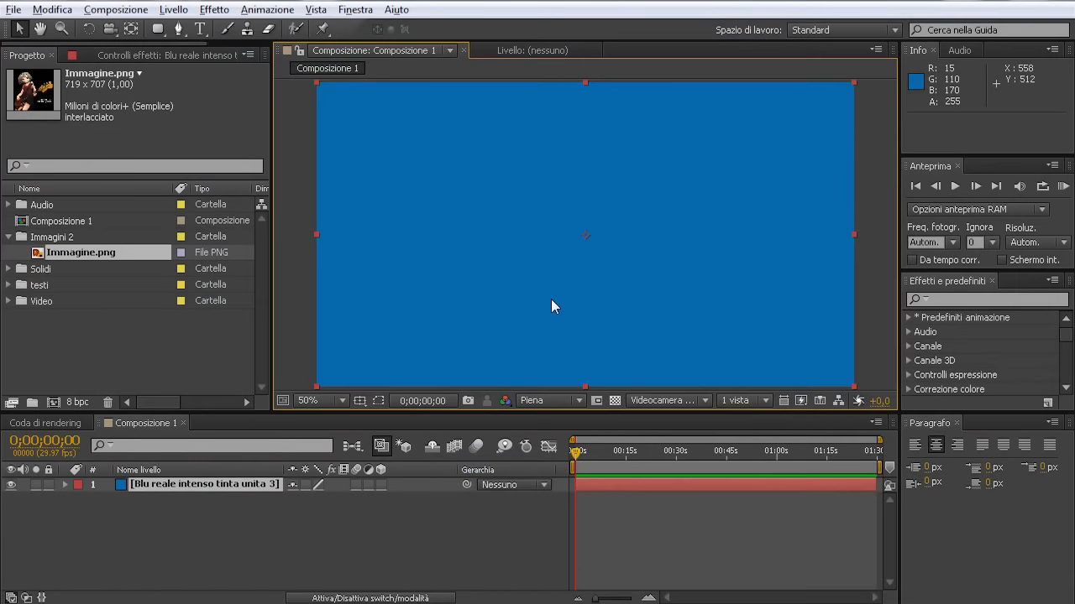
pyautogui.moveTo(551, 299); pyautogui.dragTo(484, 266)
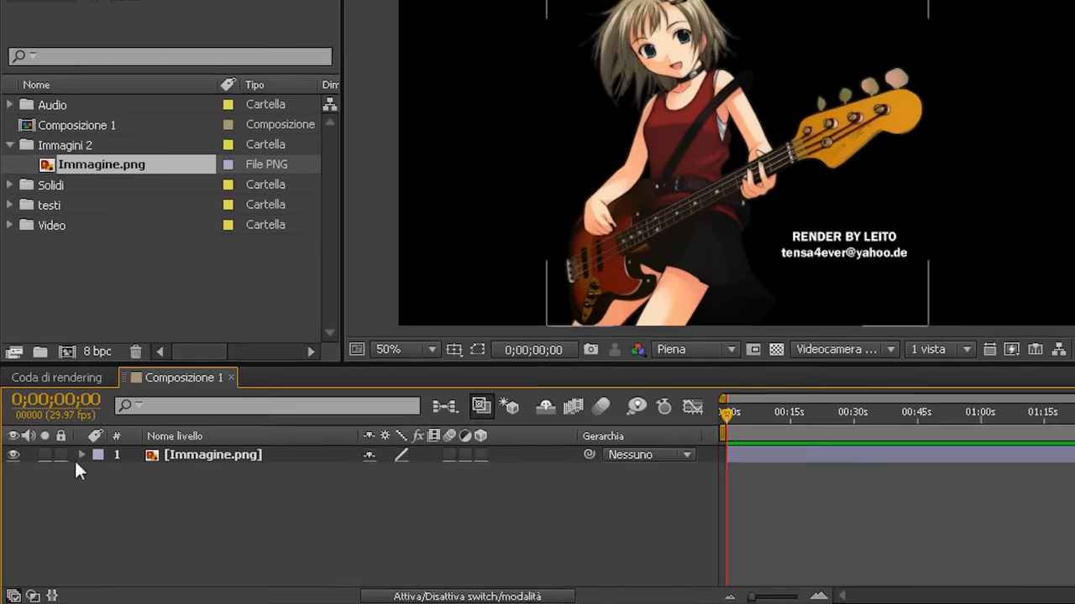
# Reveal the Transform properties of the Immagine.png layer and set a Position keyframe at 0;00;02;00
pyautogui.click(65, 486)
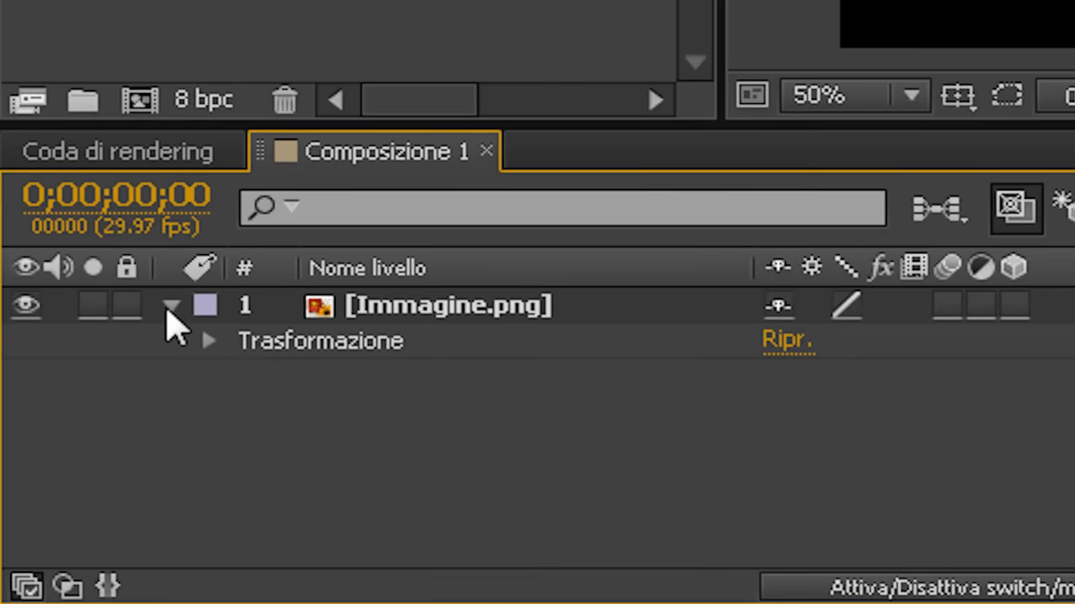
pyautogui.click(208, 342)
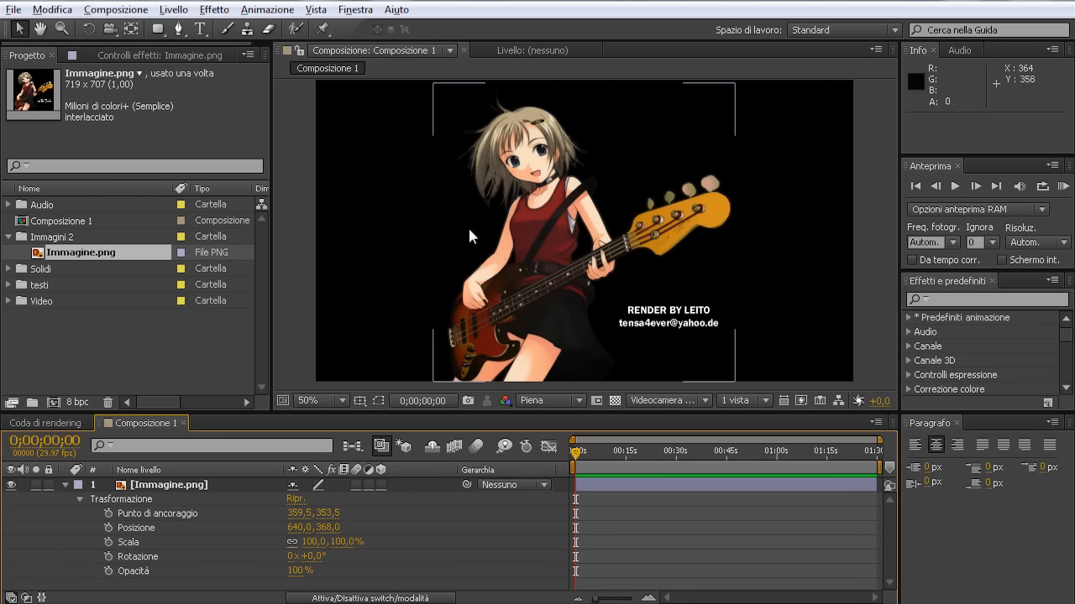
pyautogui.click(576, 452)
pyautogui.moveTo(578, 453); pyautogui.dragTo(580, 452)
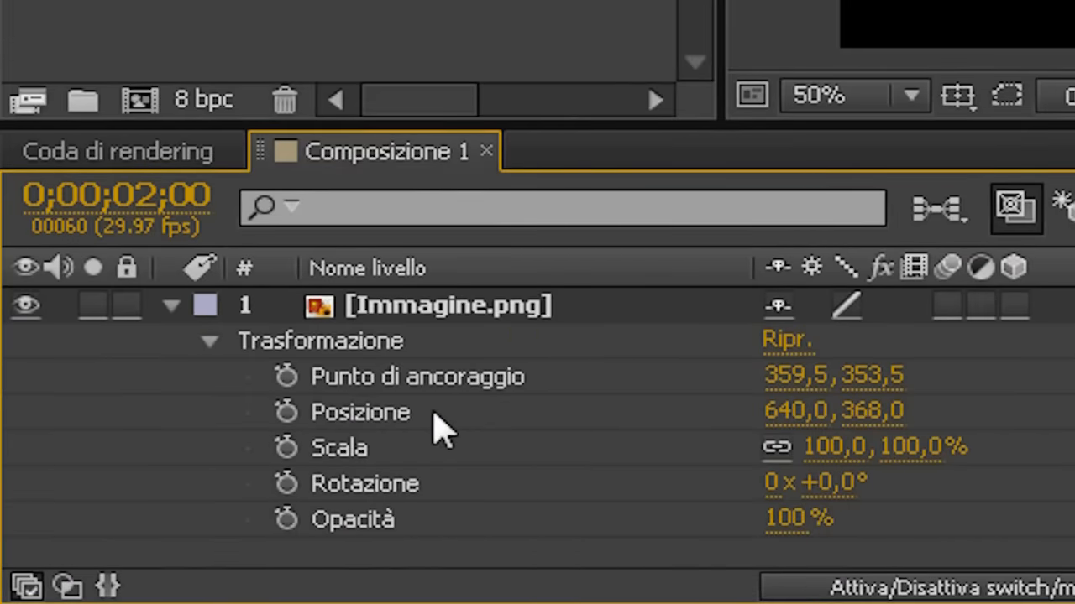
pyautogui.click(285, 412)
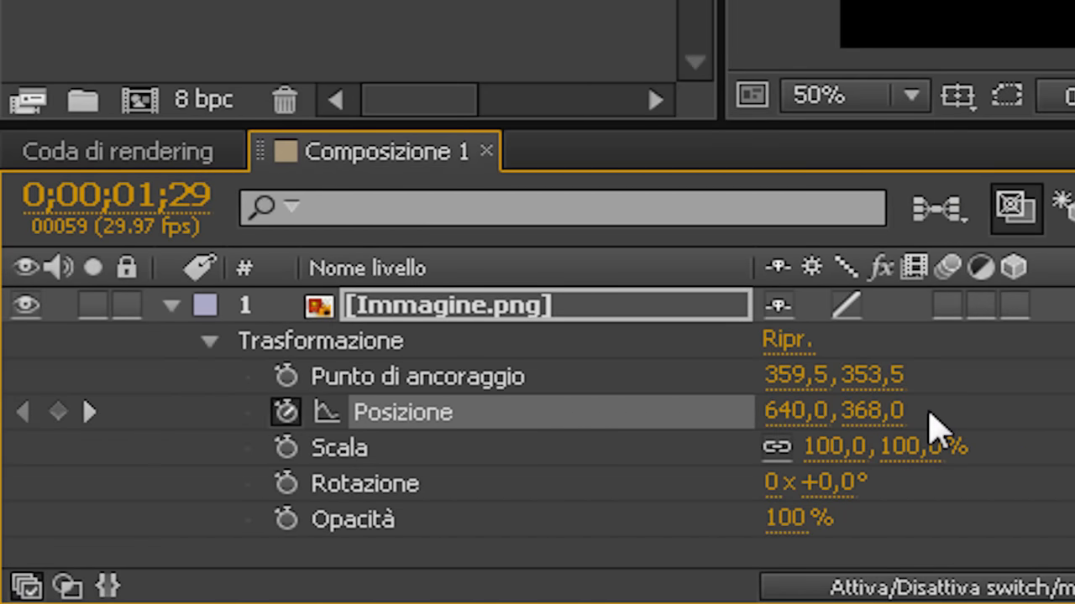
# Create a second Position keyframe at 0;00;02;06 by moving Immagine.png horizontally to about 1014, 368
pyautogui.press('pagedown')
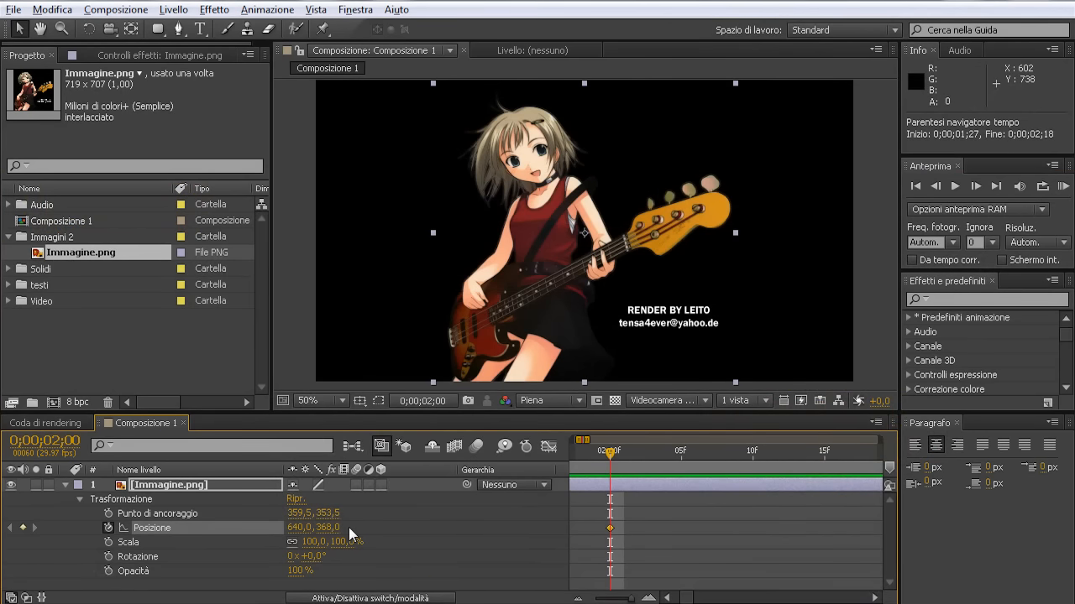
pyautogui.press('-')
pyautogui.moveTo(607, 458); pyautogui.dragTo(689, 460)
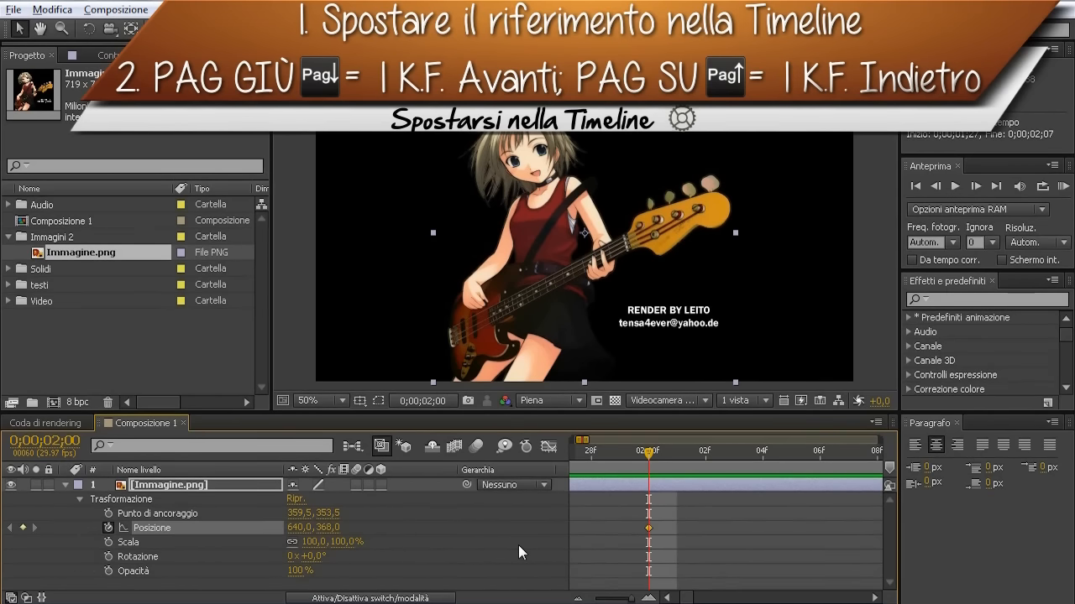
pyautogui.press('pageup')
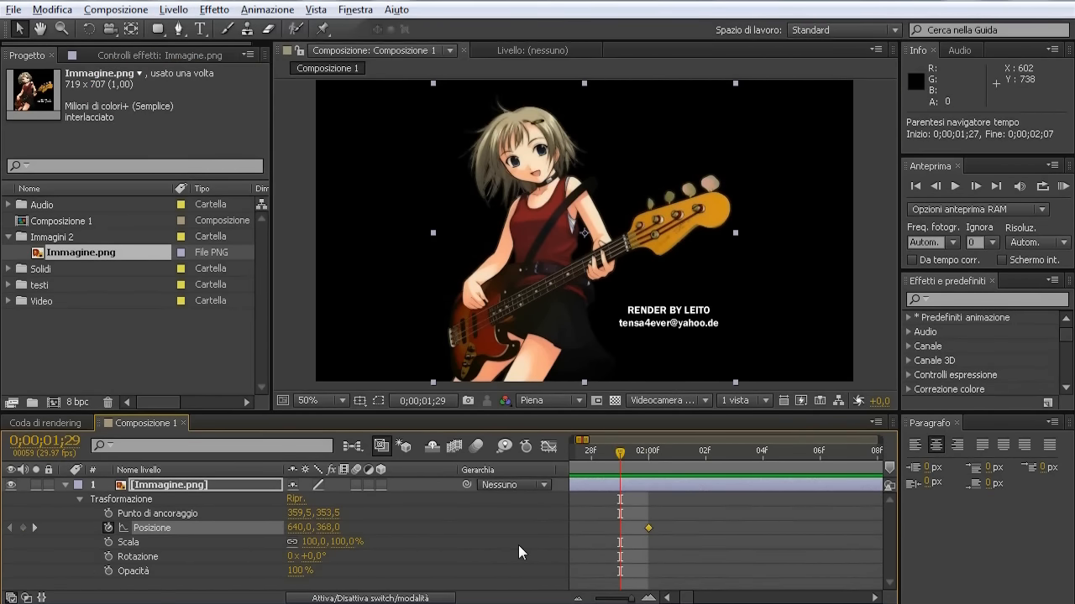
pyautogui.press('pagedown')
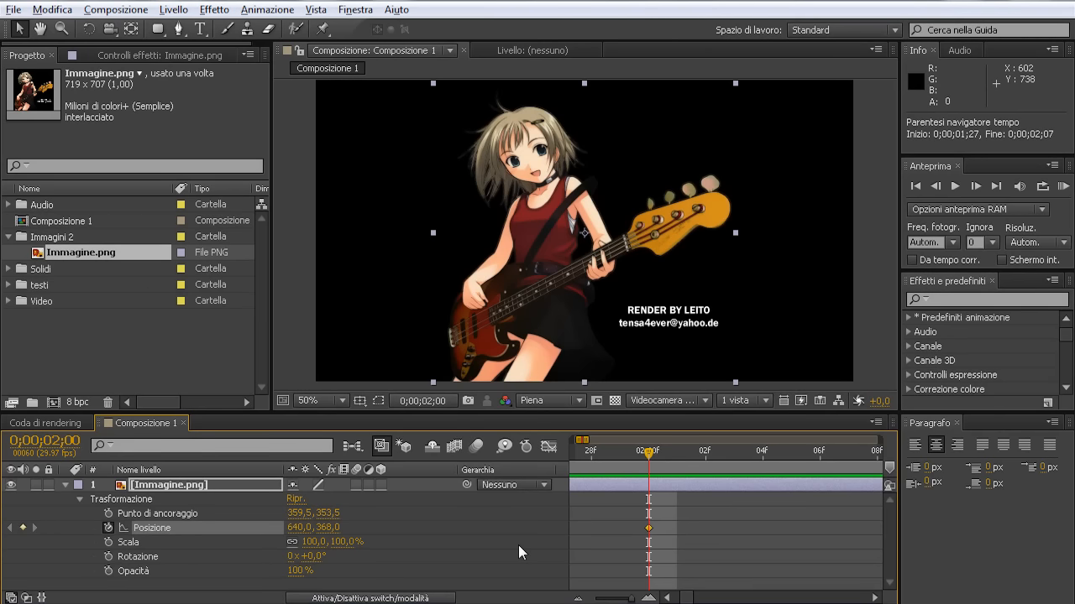
pyautogui.press('pagedown')
pyautogui.press('pagedown')
pyautogui.press('pagedown')
pyautogui.press('pagedown')
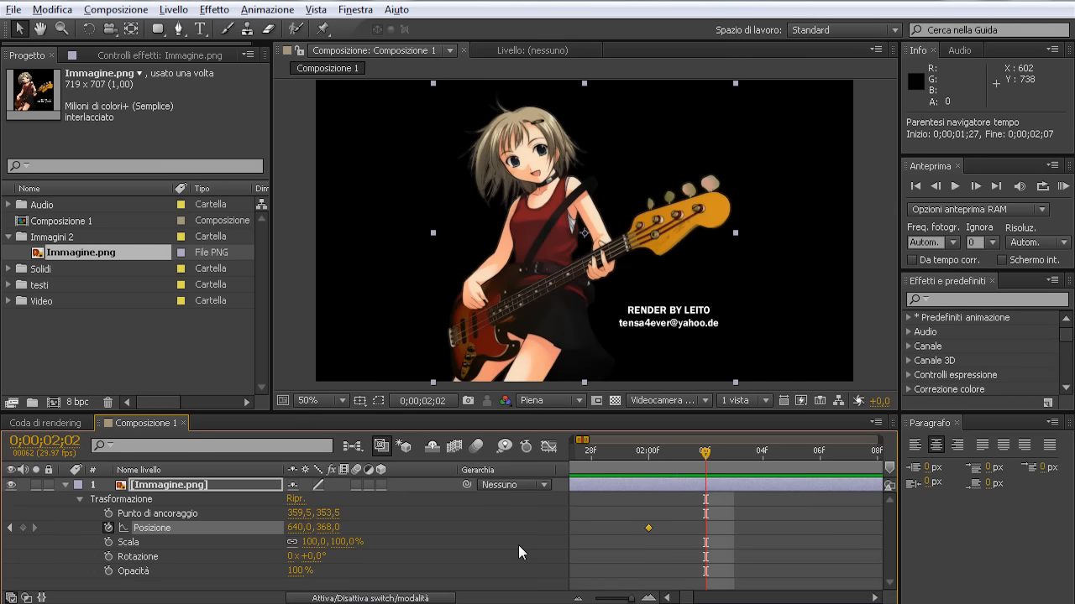
pyautogui.press('pagedown')
pyautogui.press('pagedown')
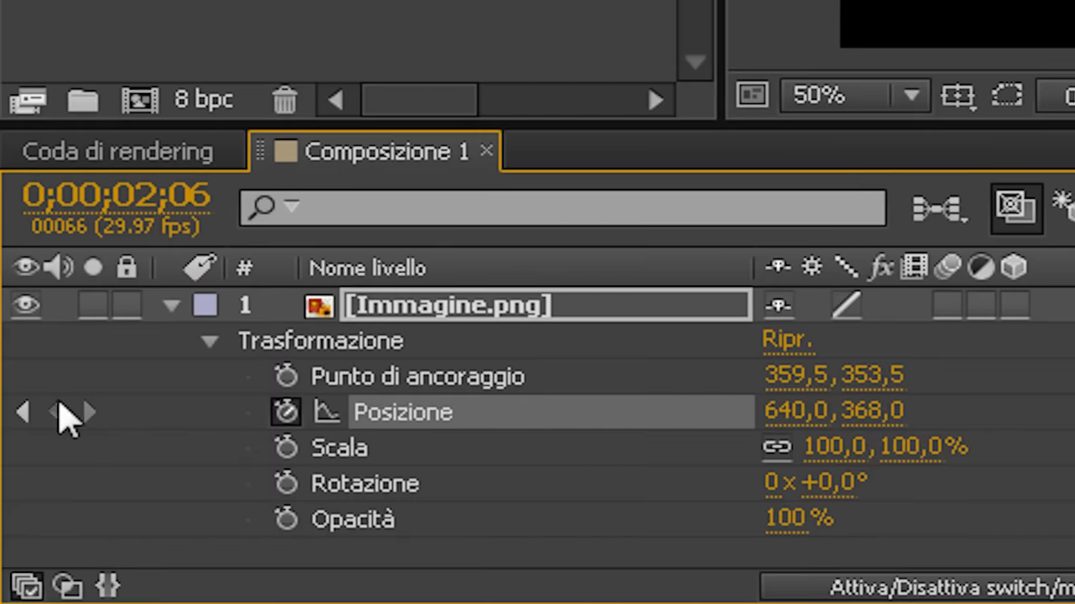
pyautogui.click(58, 411)
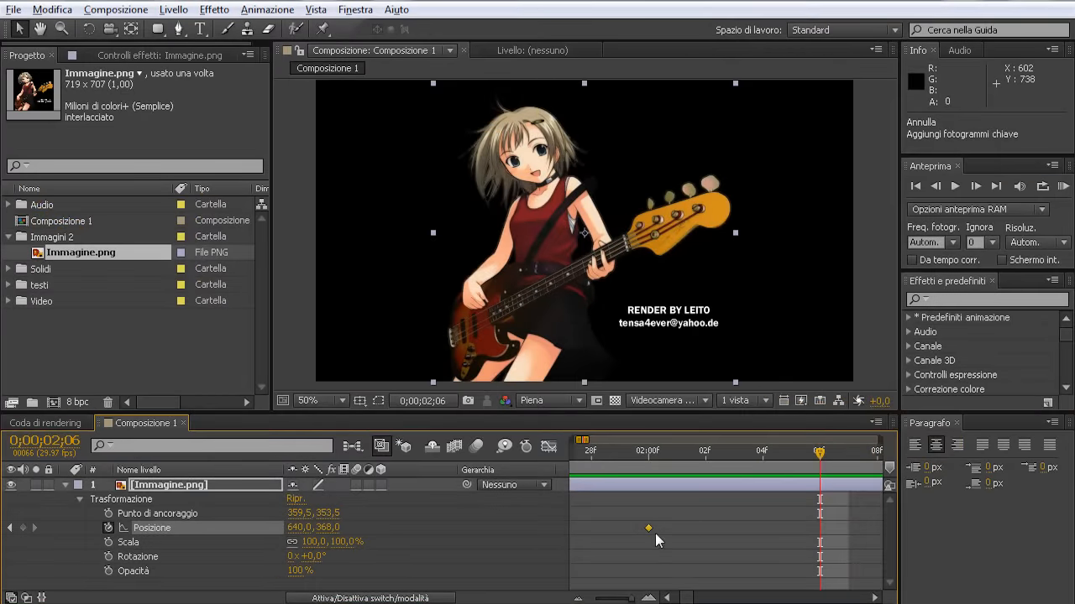
pyautogui.moveTo(635, 312); pyautogui.dragTo(793, 313)
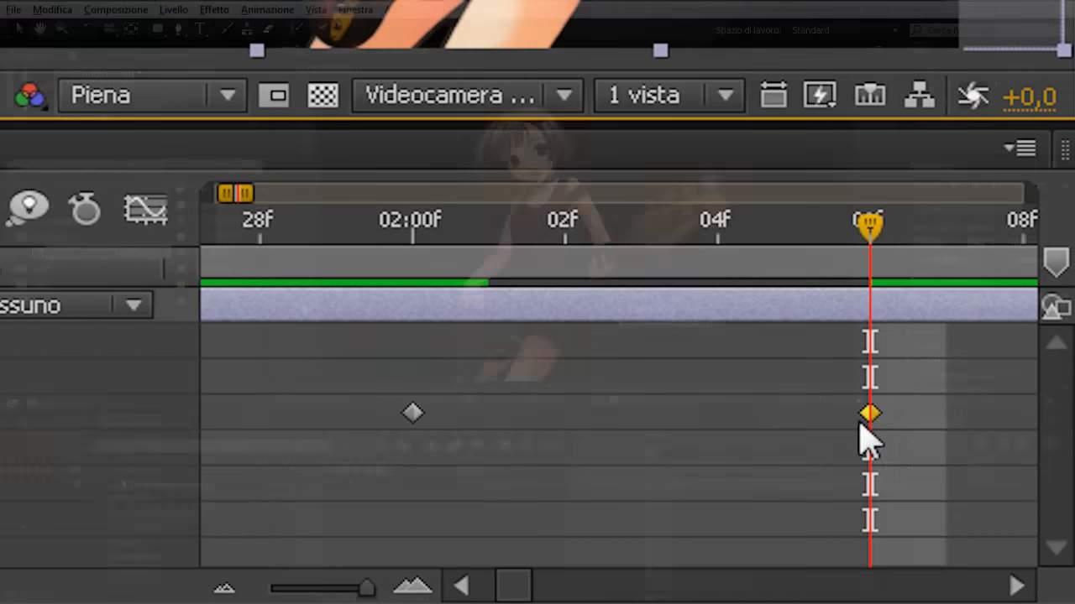
# Preview the Position animation and step through it frame by frame from 0;00;02;00
pyautogui.press('space')
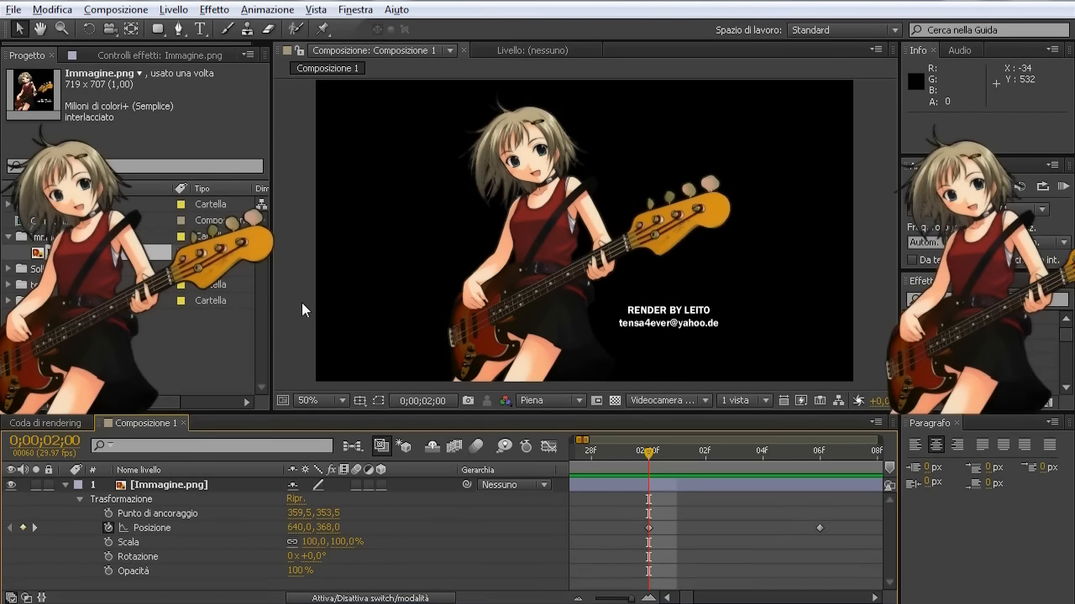
pyautogui.press('pagedown')
pyautogui.press('pagedown')
pyautogui.press('pagedown')
pyautogui.press('pagedown')
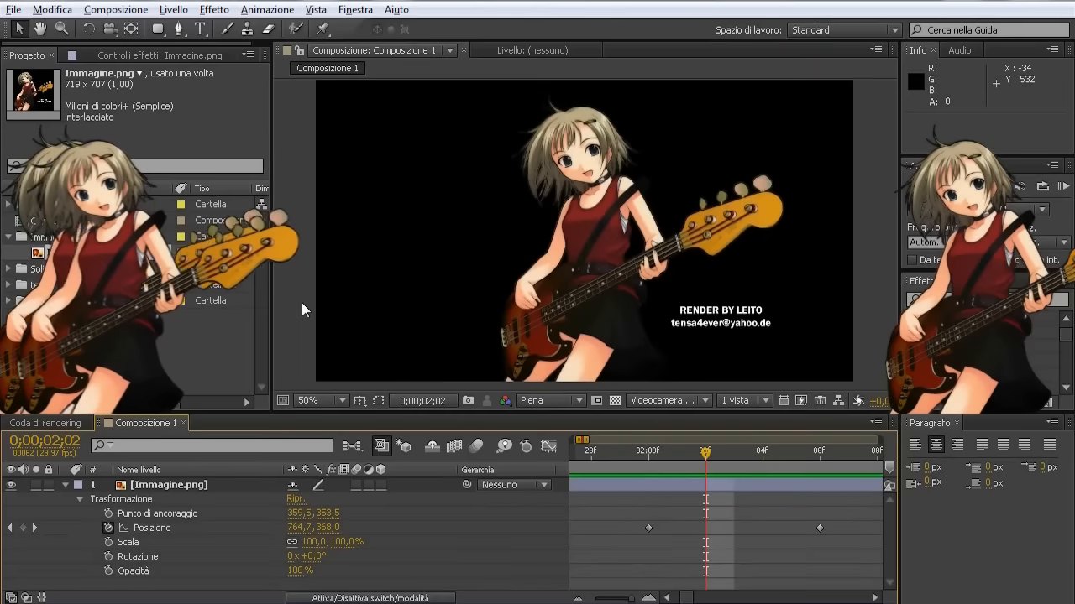
pyautogui.press('pagedown')
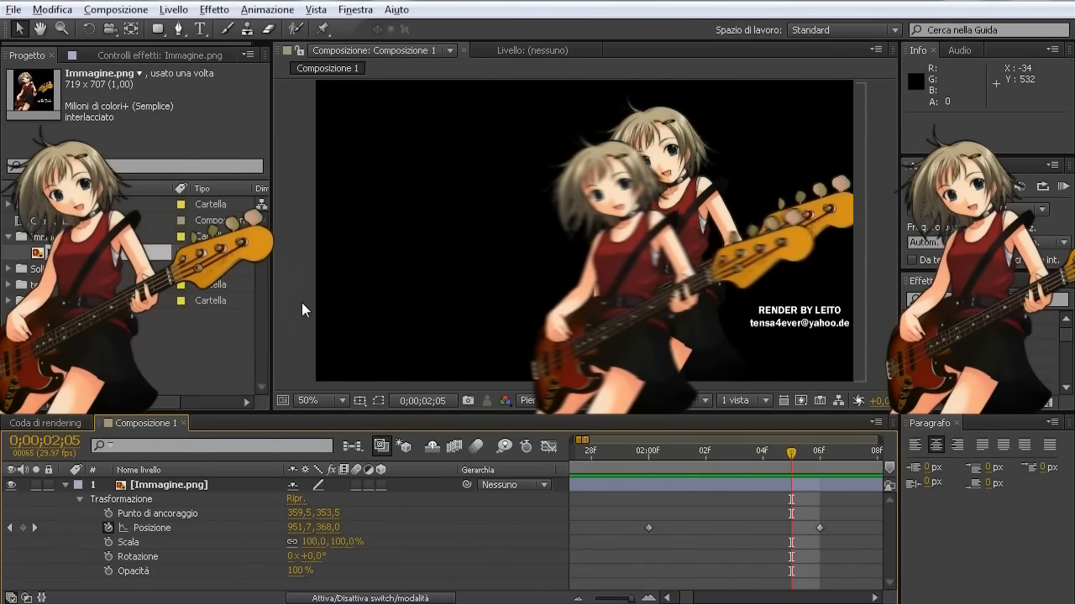
pyautogui.press('pagedown')
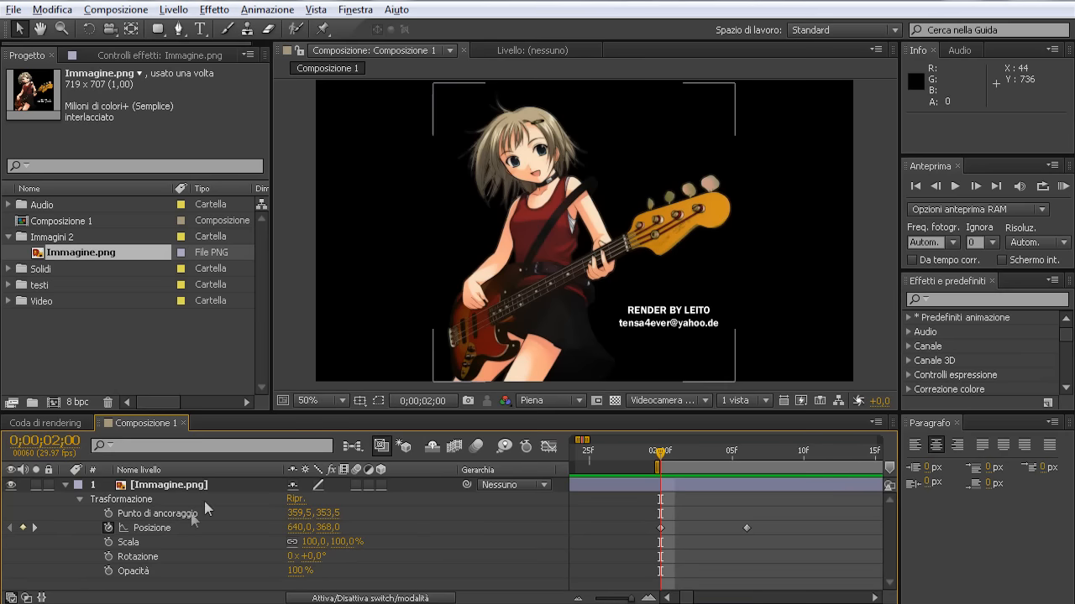
# Animate the layer's Rotation from a keyframe at 0;00;02;00 to 1 full turn at 0;00;02;06 and preview the result
pyautogui.click(107, 556)
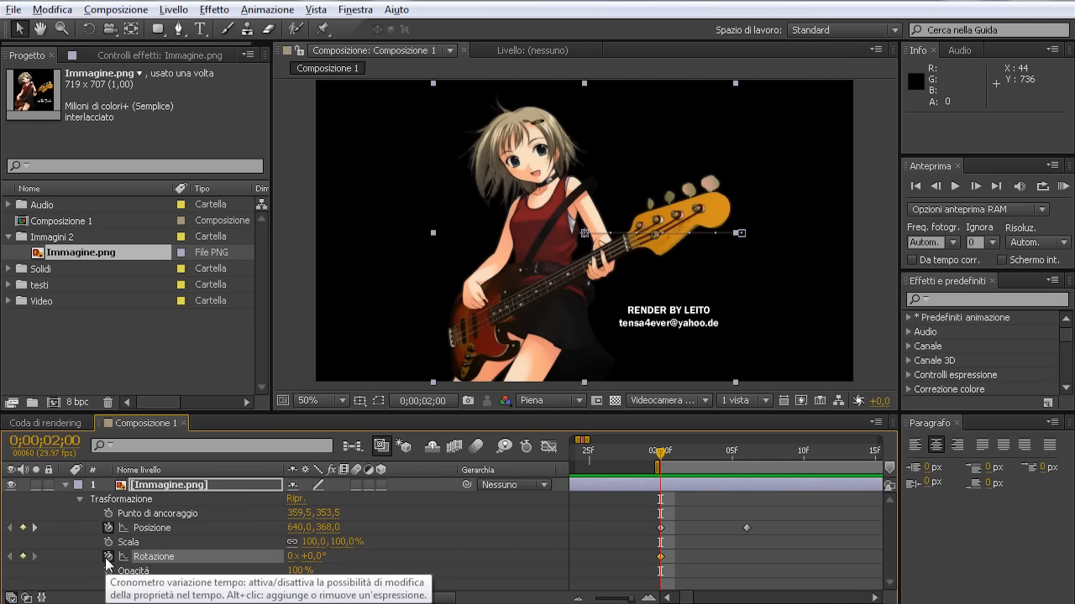
pyautogui.moveTo(660, 453); pyautogui.dragTo(742, 455)
pyautogui.click(23, 556)
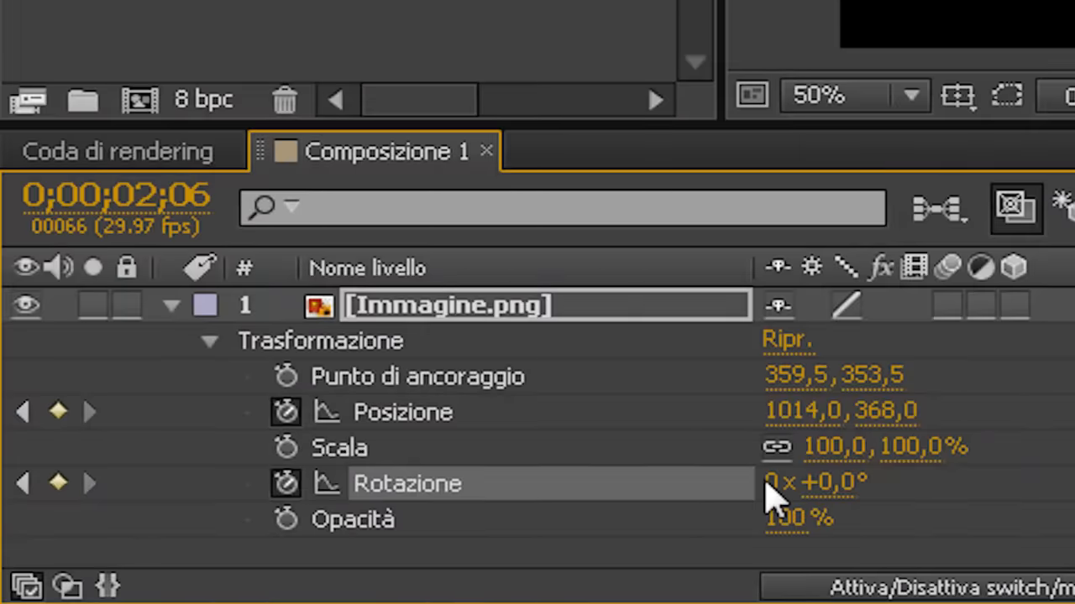
pyautogui.click(768, 483)
pyautogui.write('1')
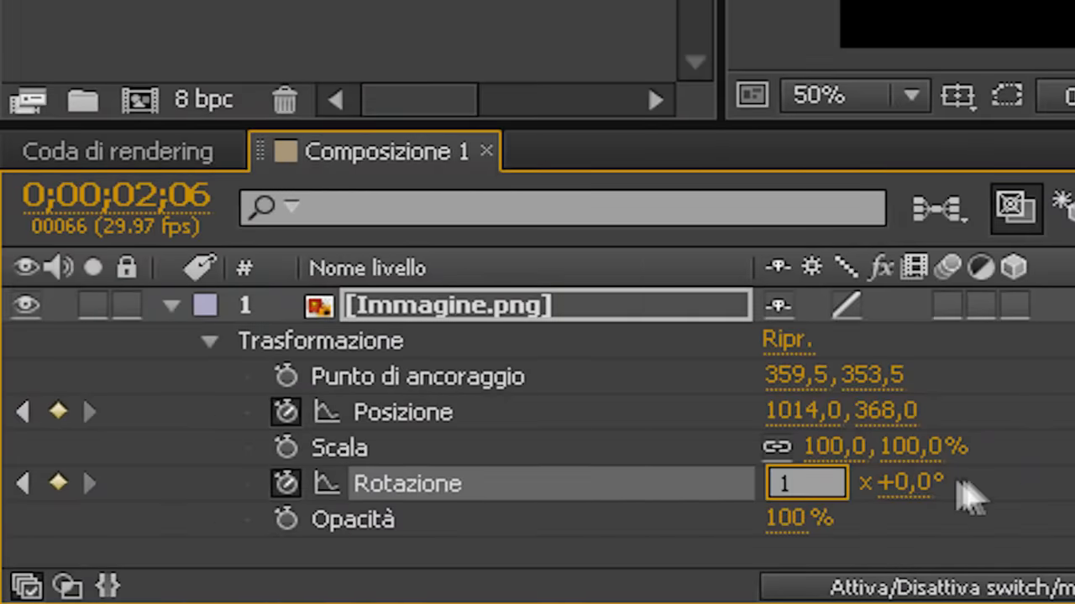
pyautogui.press('Return')
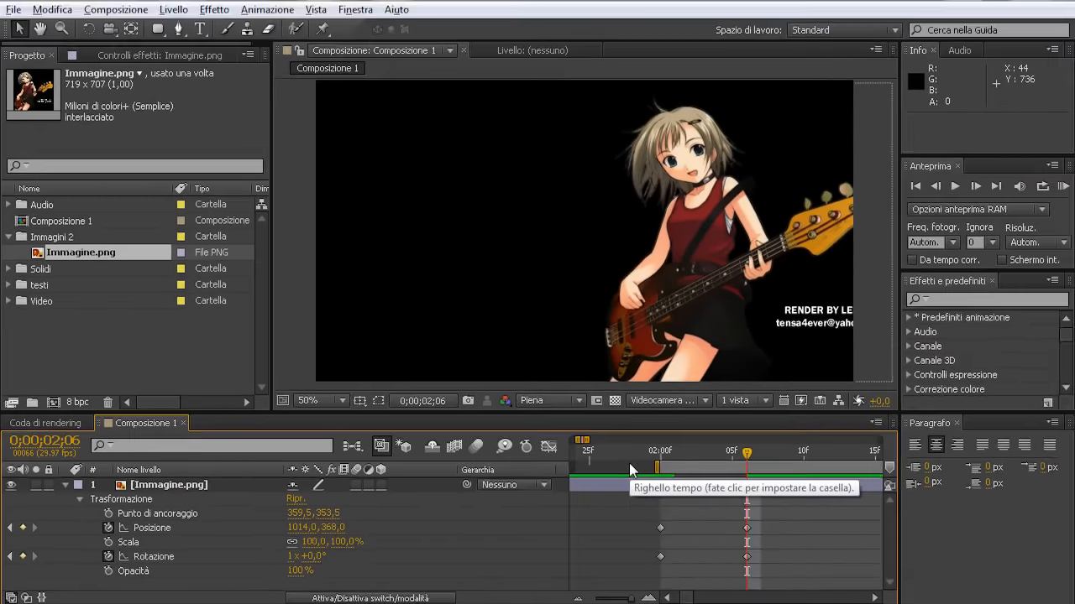
pyautogui.press('KP_0')
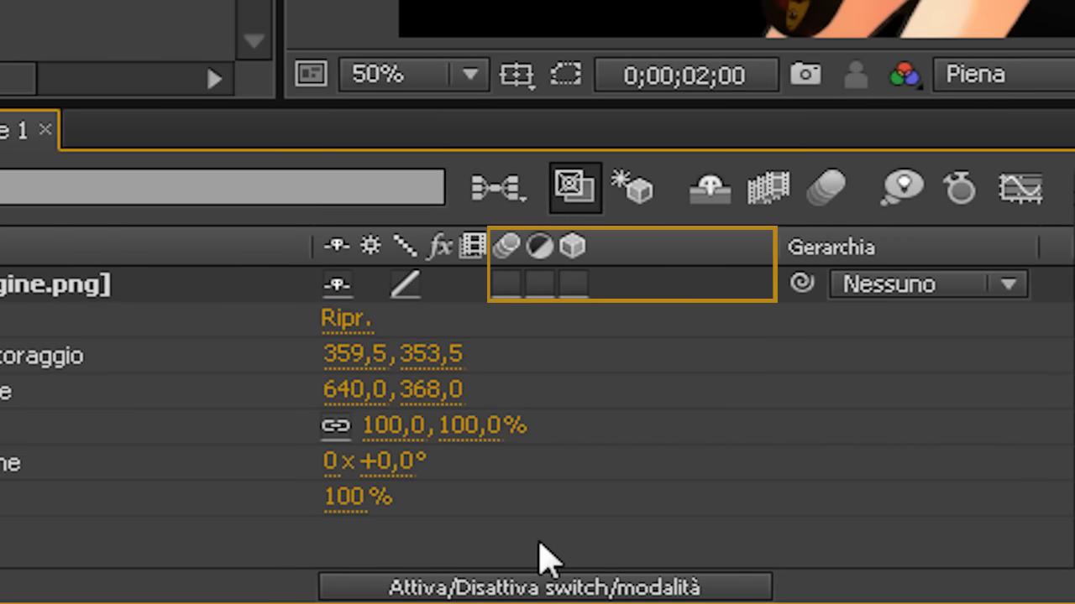
# Turn on motion blur for the Immagine.png layer and check the animation frame by frame up to 0;00;02;06
pyautogui.click(564, 594)
pyautogui.click(564, 594)
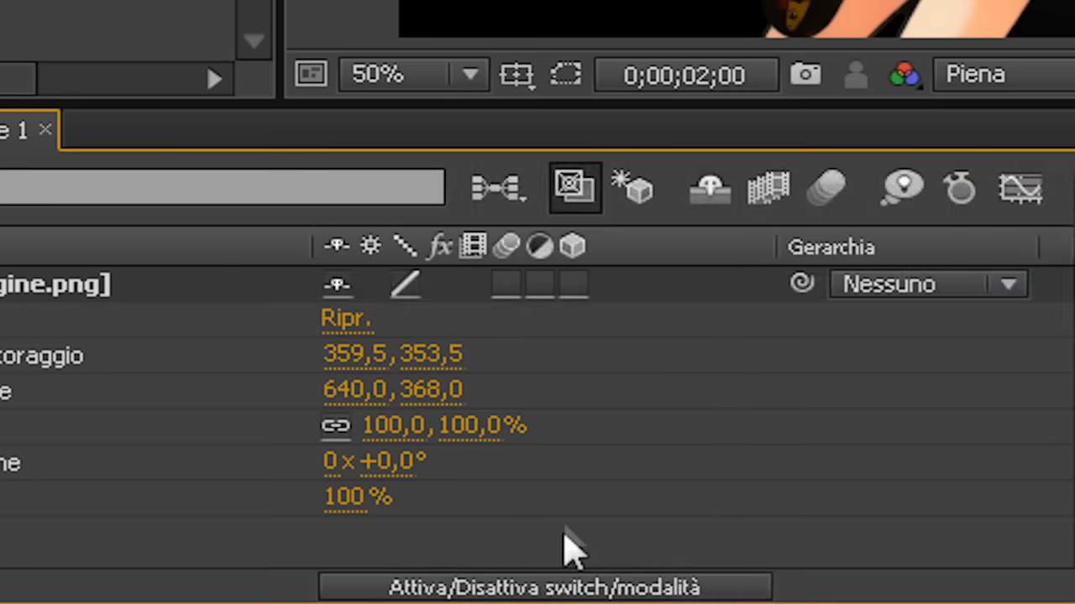
pyautogui.click(504, 285)
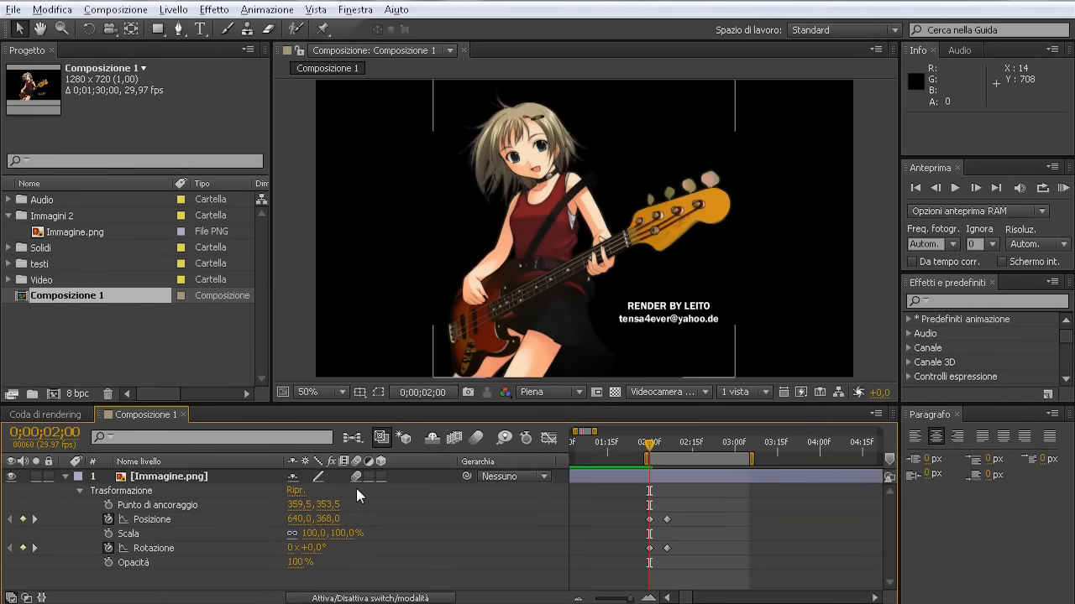
pyautogui.press('pagedown')
pyautogui.press('pagedown')
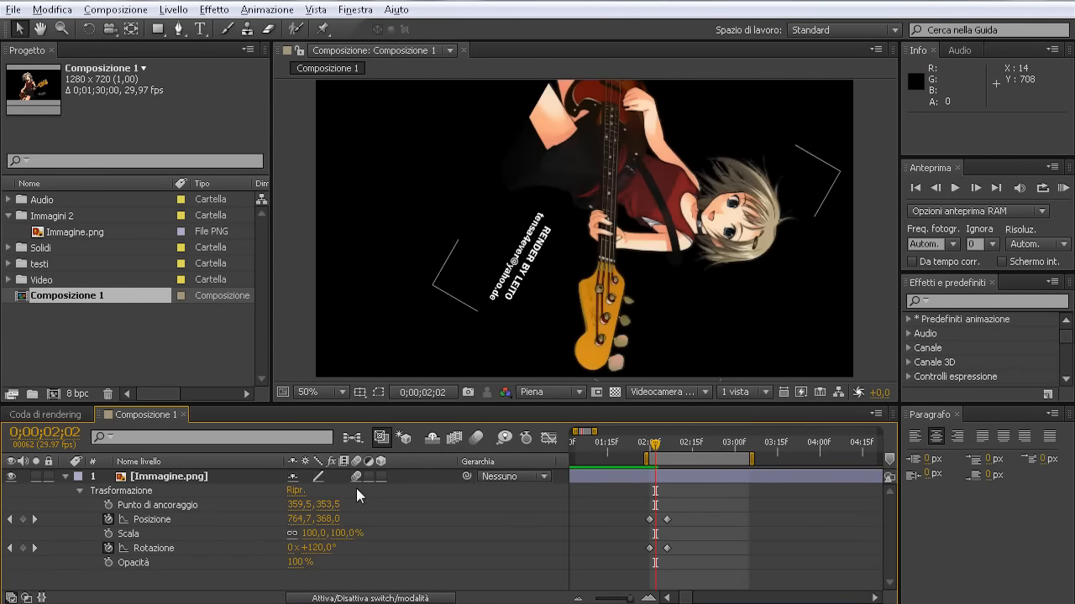
pyautogui.press('pagedown')
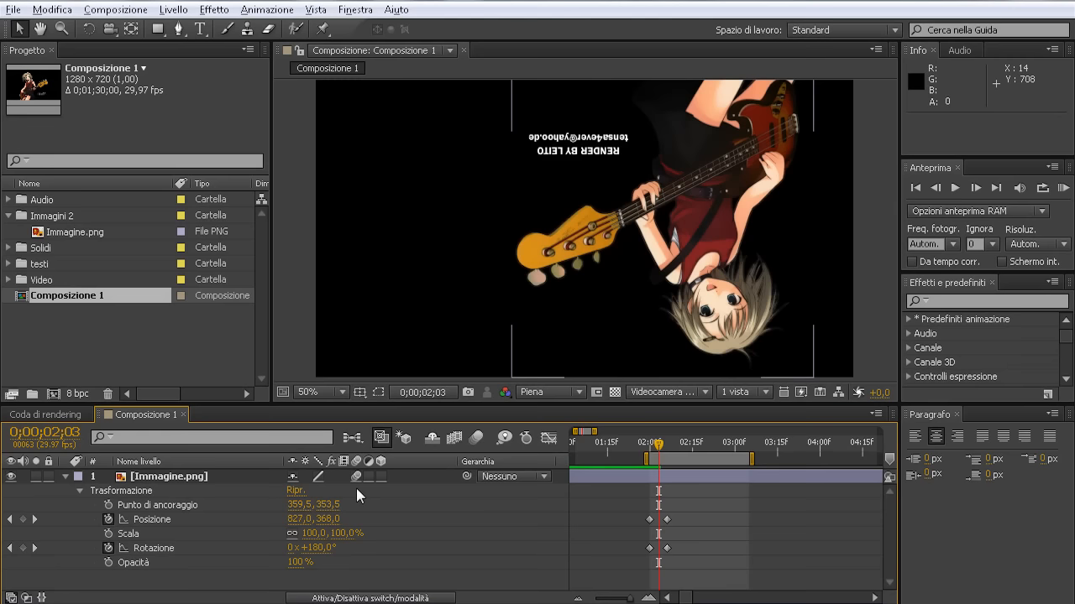
pyautogui.press('pagedown')
pyautogui.press('pagedown')
pyautogui.press('pagedown')
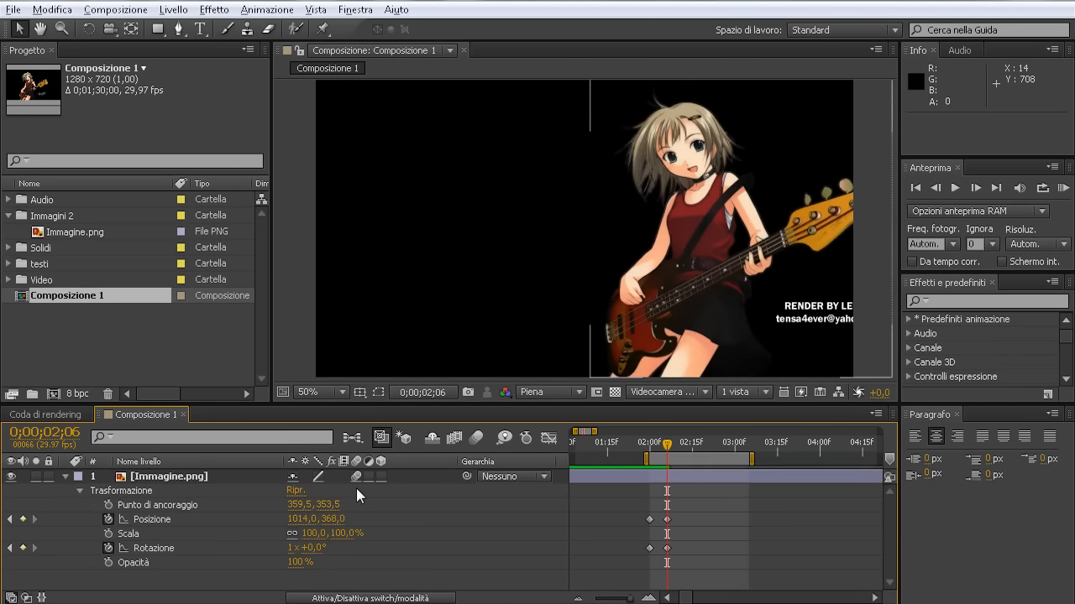
# Return to the 0;00;02;00 keyframe, enable motion blur for the whole composition and check the frames up to 0;00;02;03
pyautogui.press('j')
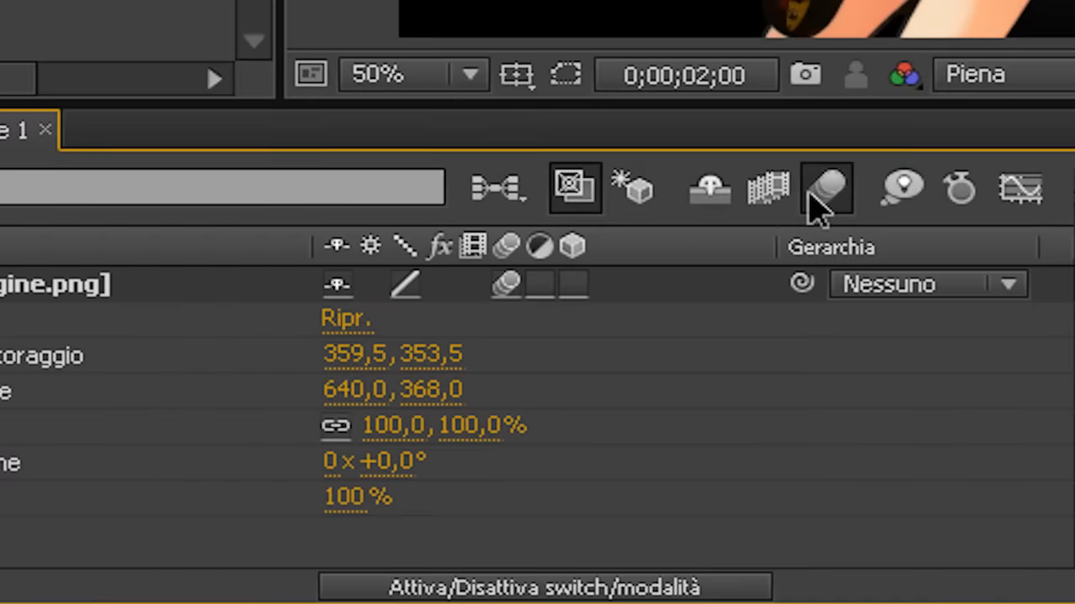
pyautogui.click(776, 221)
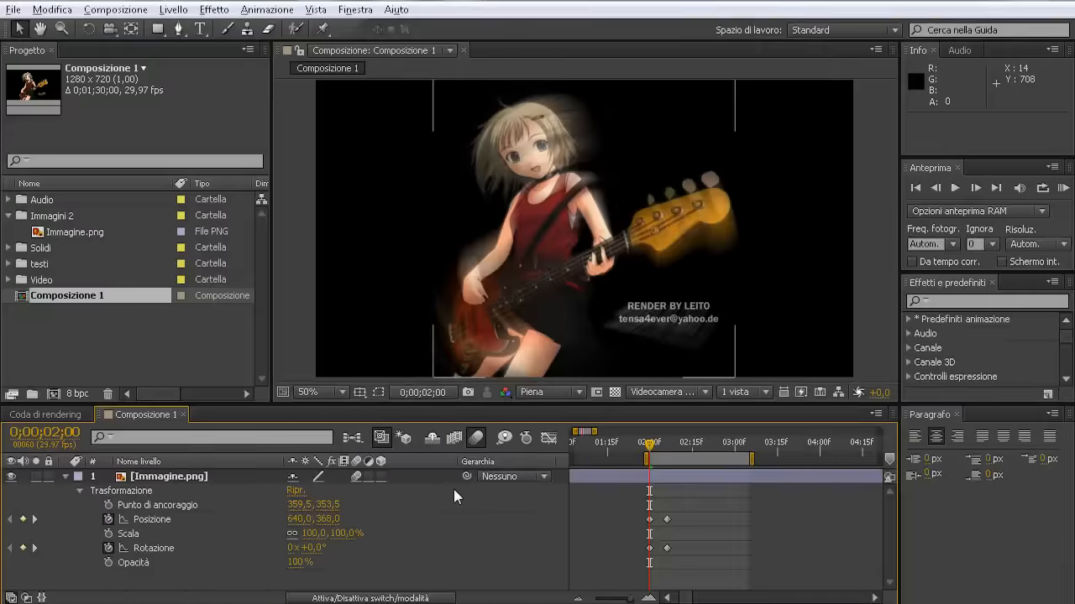
pyautogui.press('pagedown')
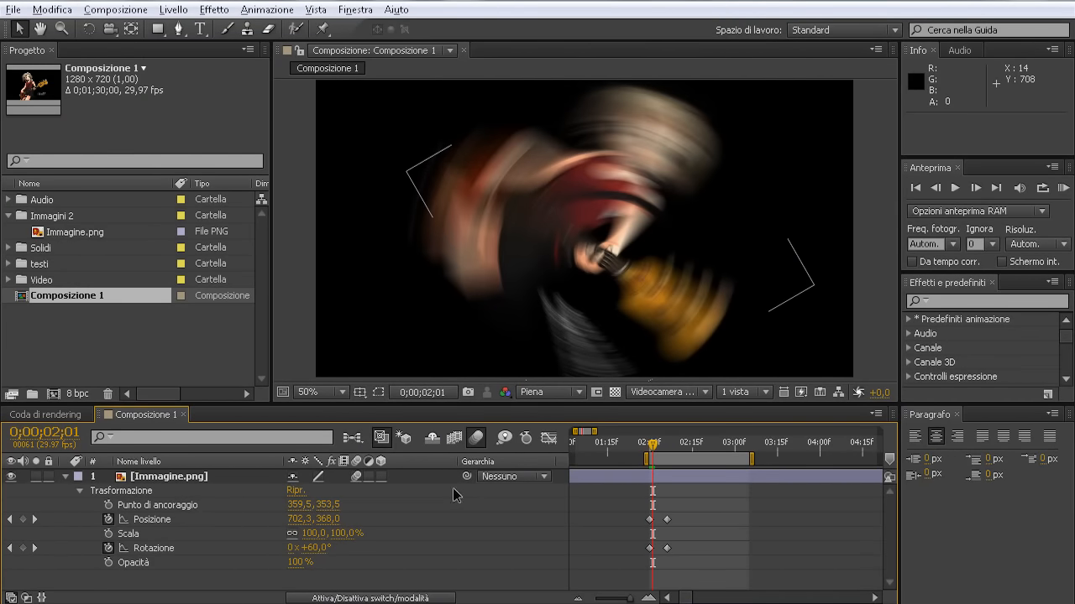
pyautogui.press('pagedown')
pyautogui.press('pagedown')
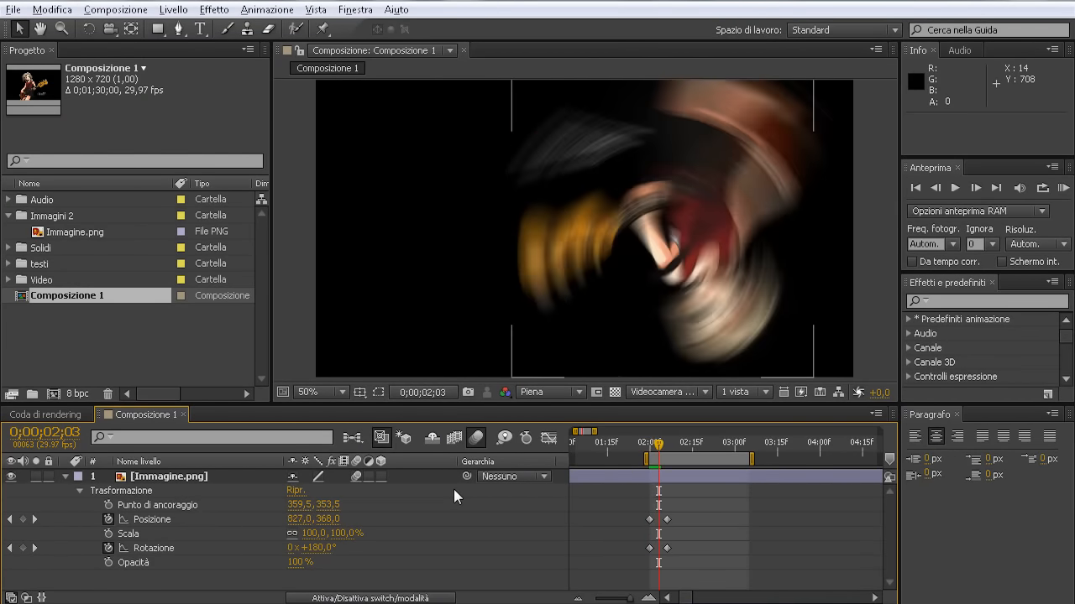
# Advance frame by frame through the motion-blurred spin to 0;00;02;07, just past the last keyframes
pyautogui.press('pagedown')
pyautogui.press('pagedown')
pyautogui.press('pagedown')
pyautogui.press('pagedown')
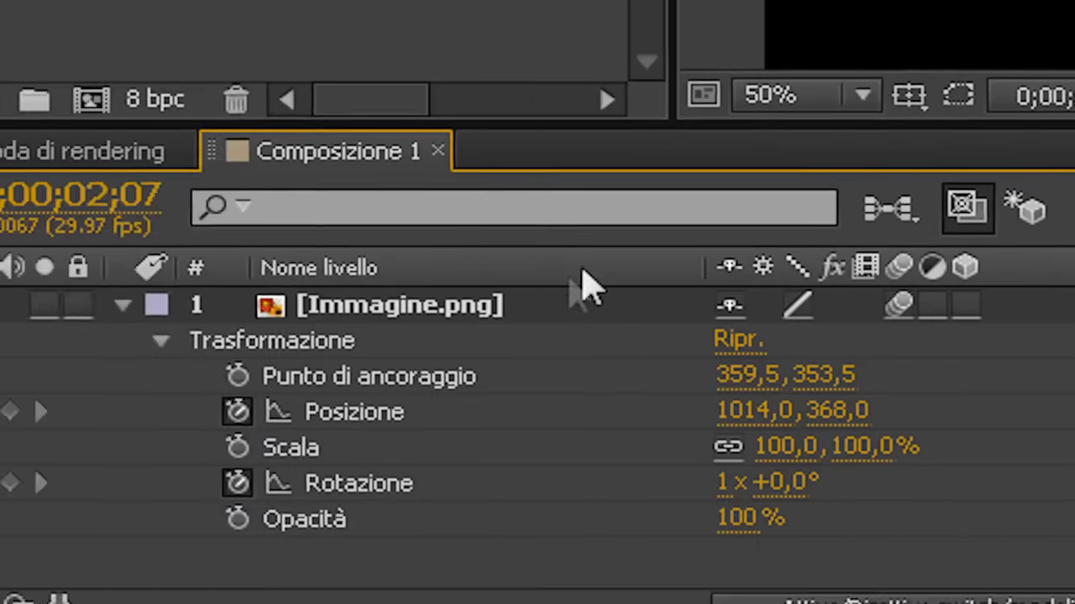
# Draw a closed Pen tool mask on the Immagine.png layer around the white credit text beside the guitarist
pyautogui.click(571, 281)
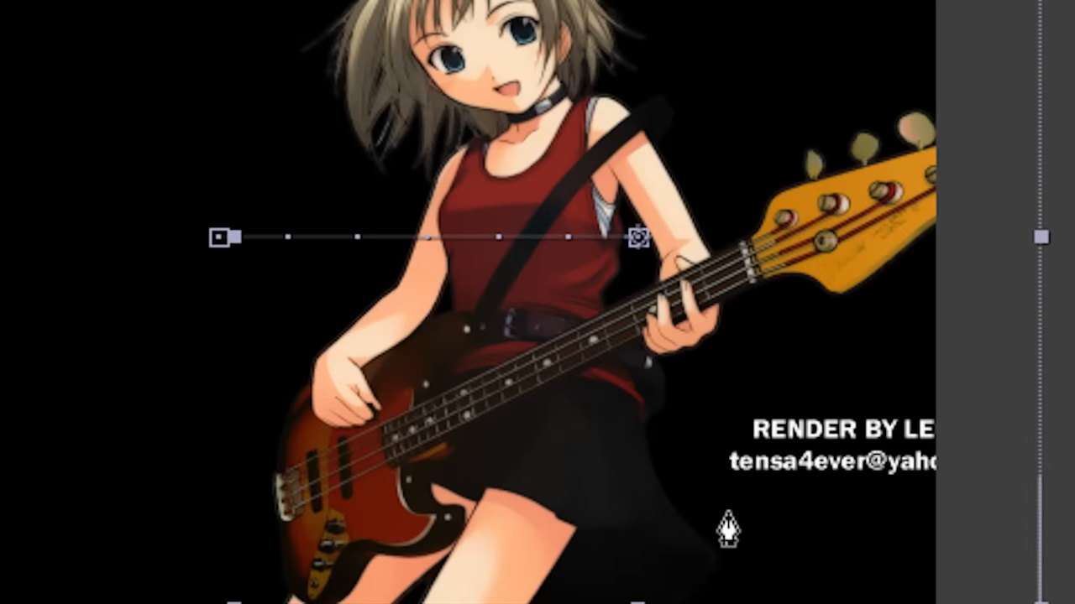
pyautogui.click(725, 509)
pyautogui.click(823, 511)
pyautogui.click(897, 511)
pyautogui.click(978, 497)
pyautogui.click(988, 369)
pyautogui.click(755, 353)
pyautogui.click(704, 380)
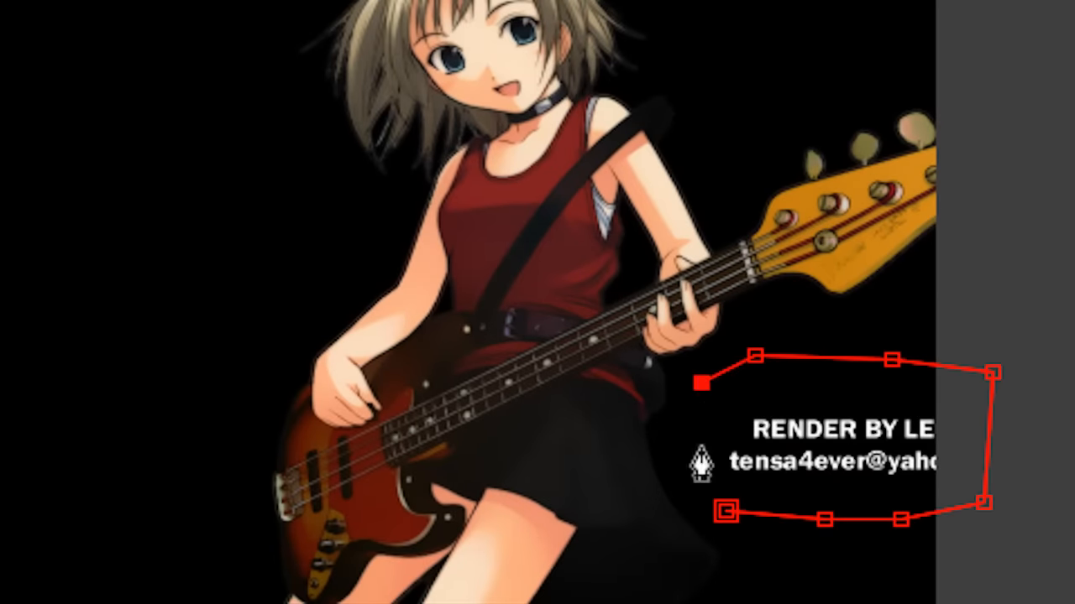
pyautogui.click(727, 506)
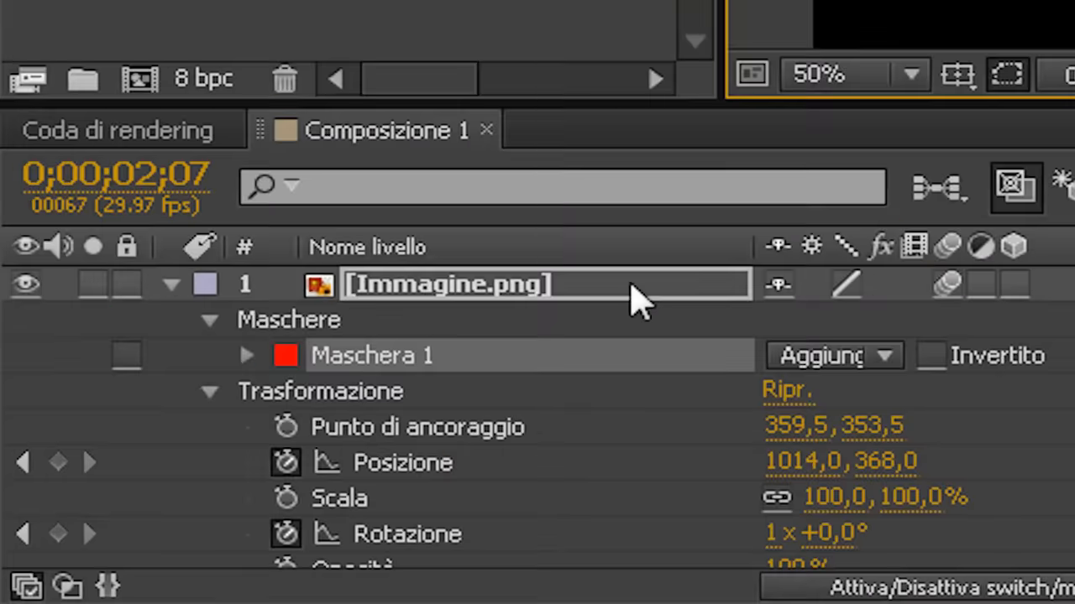
# Reveal the mask properties of the Immagine.png layer and set Maschera 1 to Sottrai mode
pyautogui.press('m')
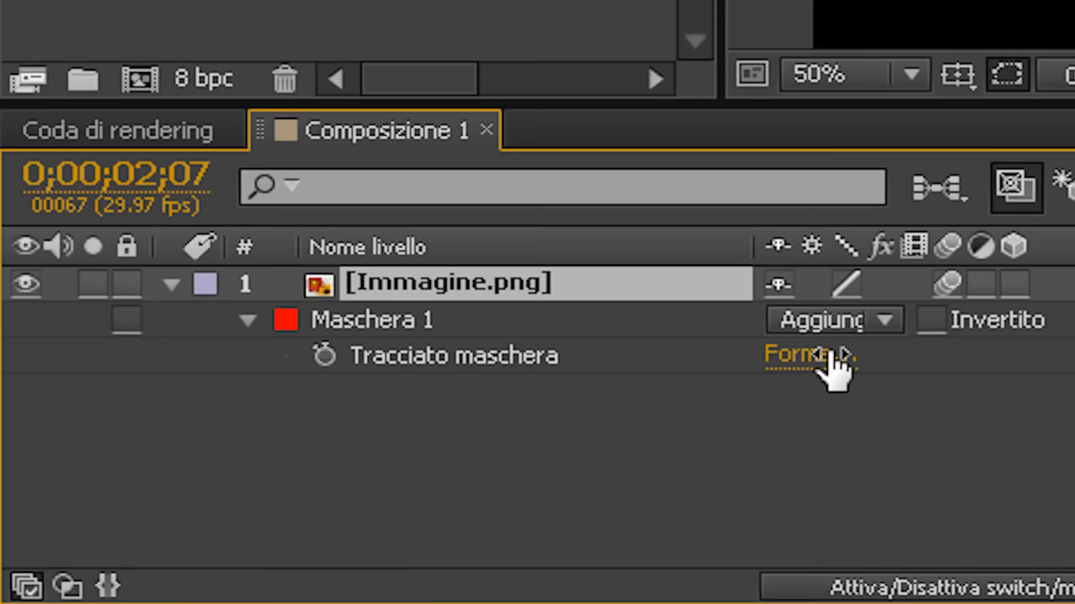
pyautogui.click(882, 321)
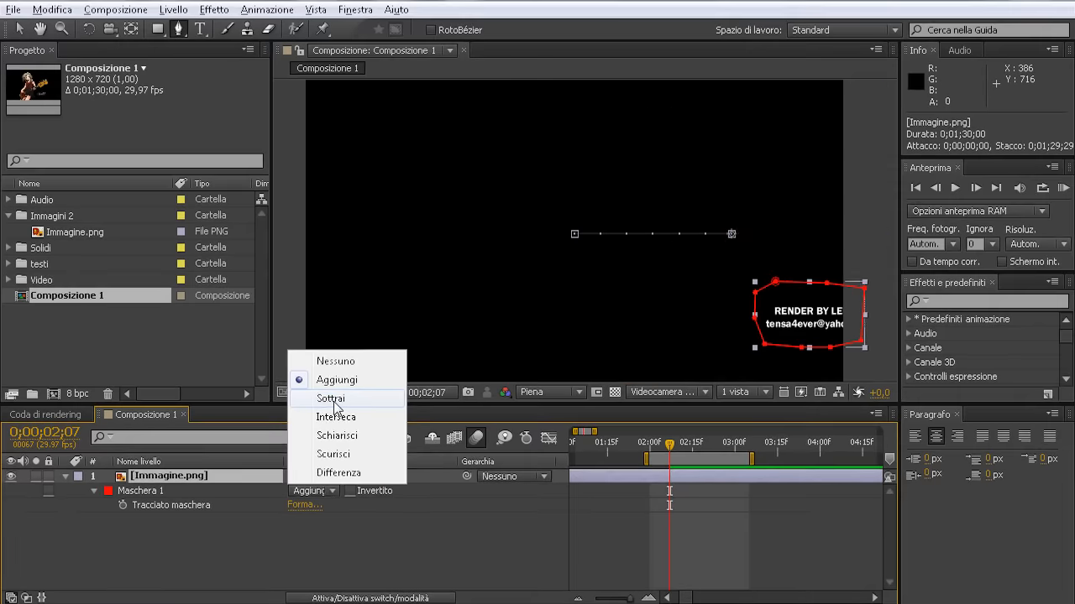
pyautogui.click(424, 348)
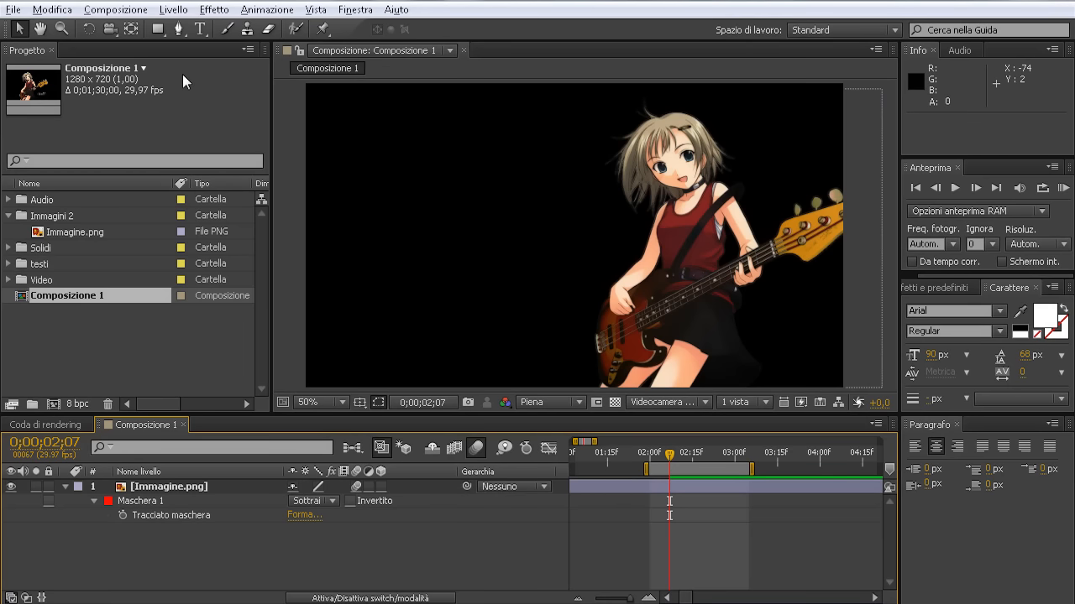
# Create a text layer reading "Rock", "and", "Roll" on three separate lines
pyautogui.click(174, 9)
pyautogui.moveTo(225, 3)
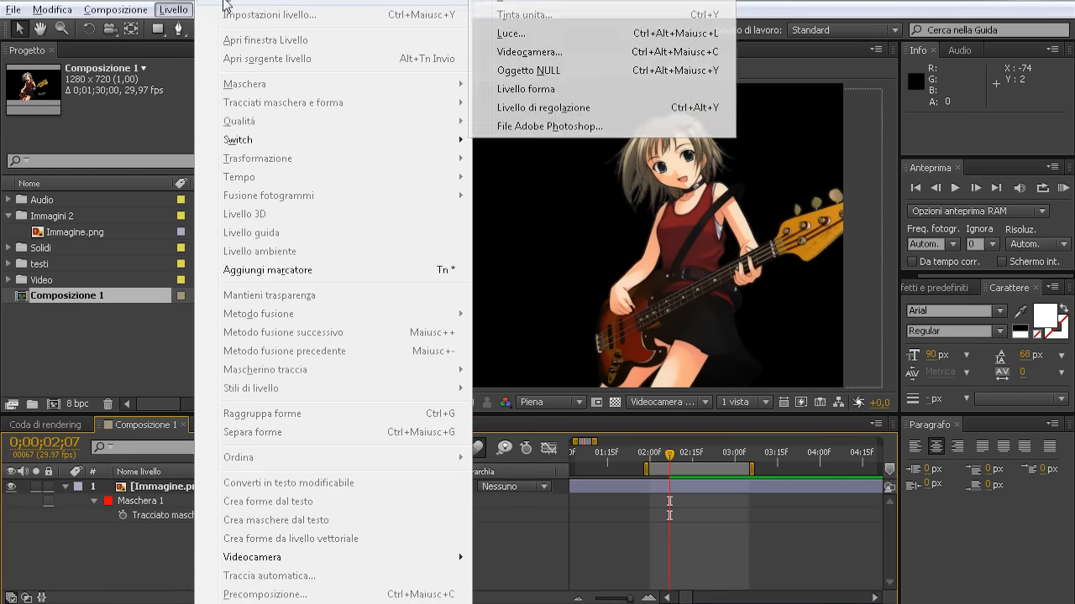
pyautogui.click(524, 3)
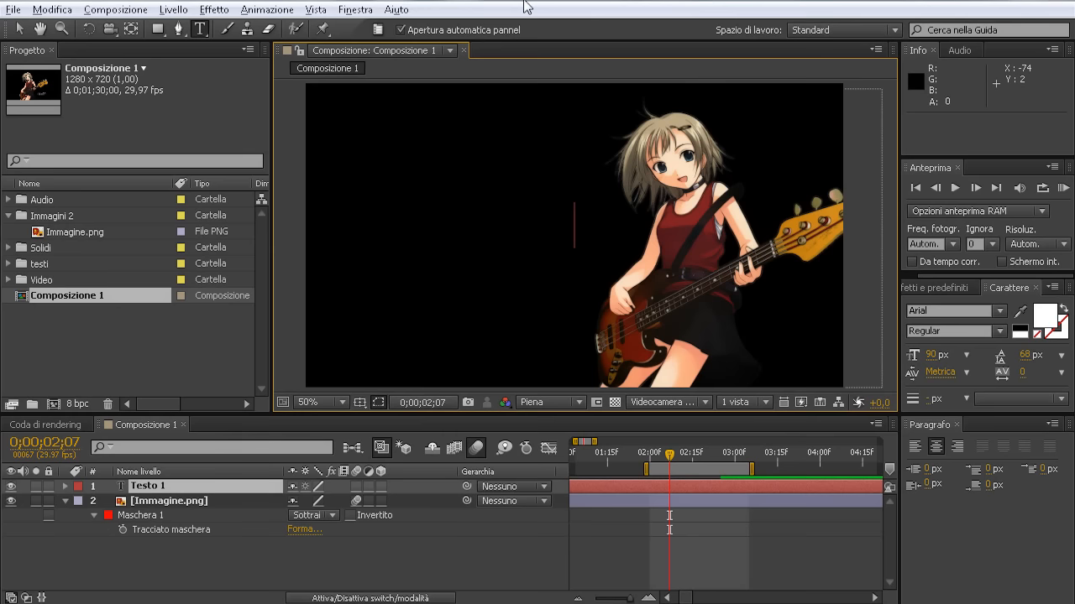
pyautogui.write('Rock')
pyautogui.press('Return')
pyautogui.write('and')
pyautogui.press('Return')
pyautogui.write('Roll')
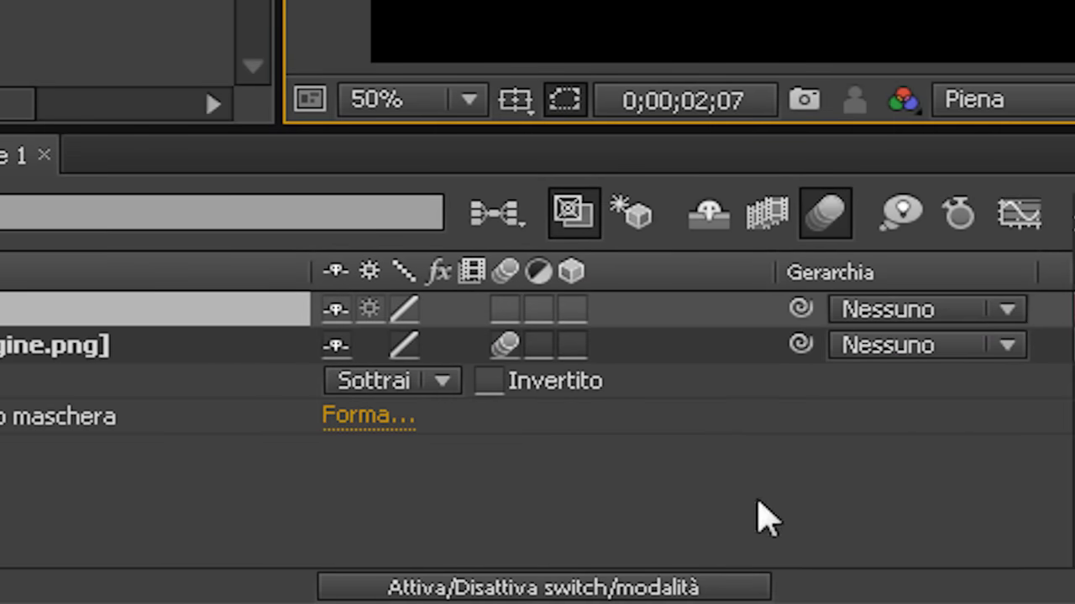
pyautogui.click(446, 561)
pyautogui.click(749, 501)
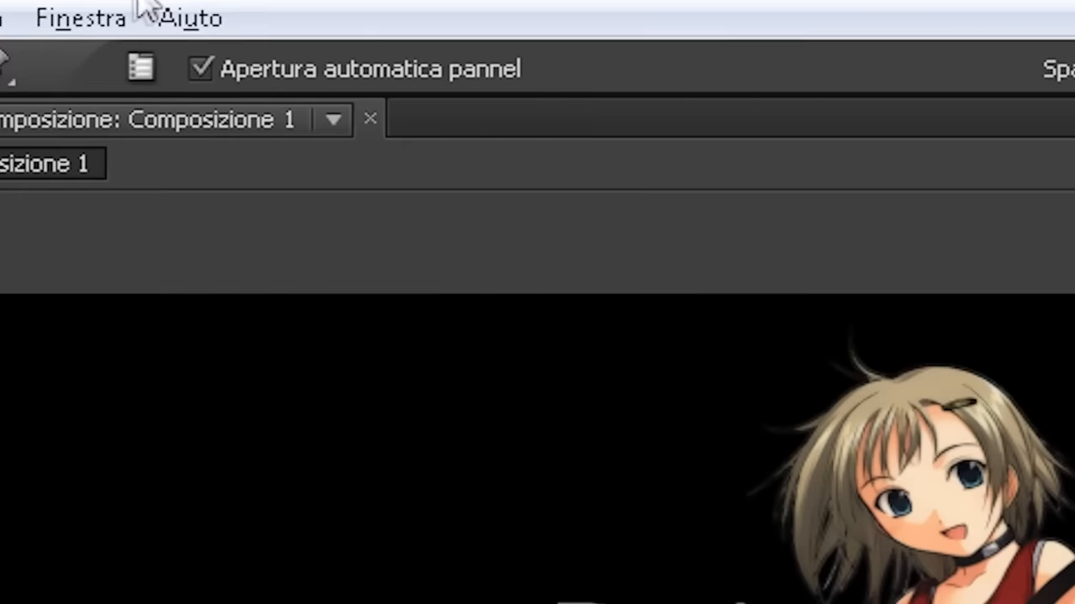
# Make sure the Carattere panel is available and set the font size of the word "Rock" to 135 px
pyautogui.click(366, 13)
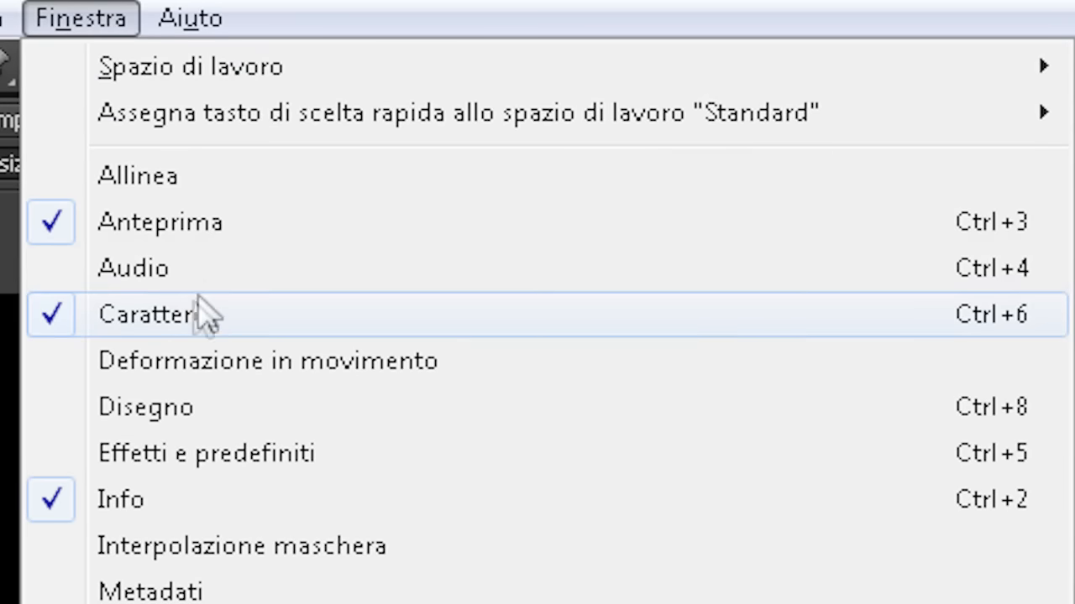
pyautogui.click(203, 323)
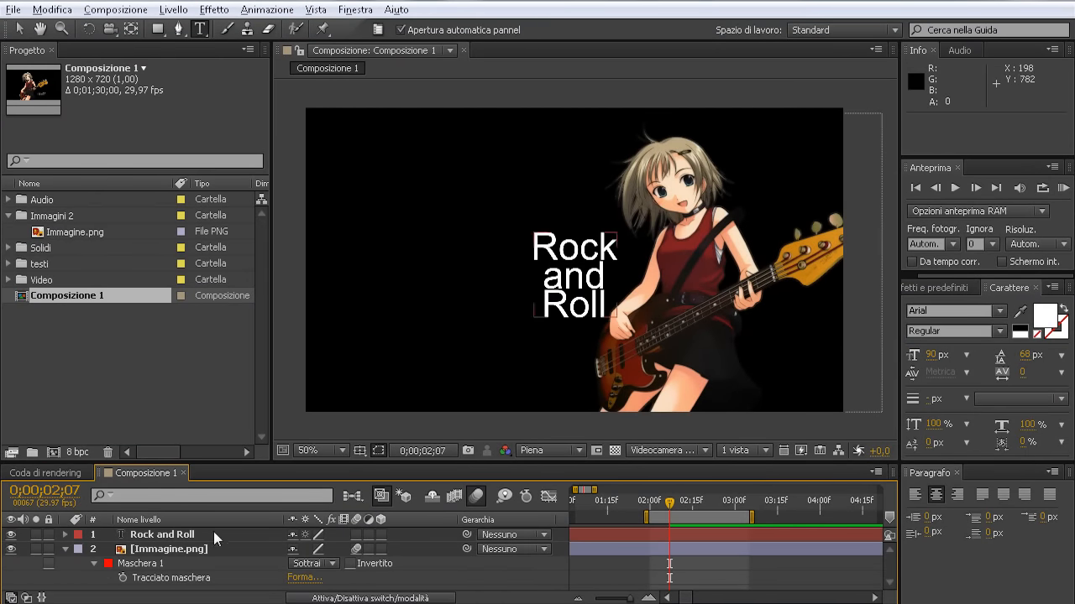
pyautogui.click(214, 534)
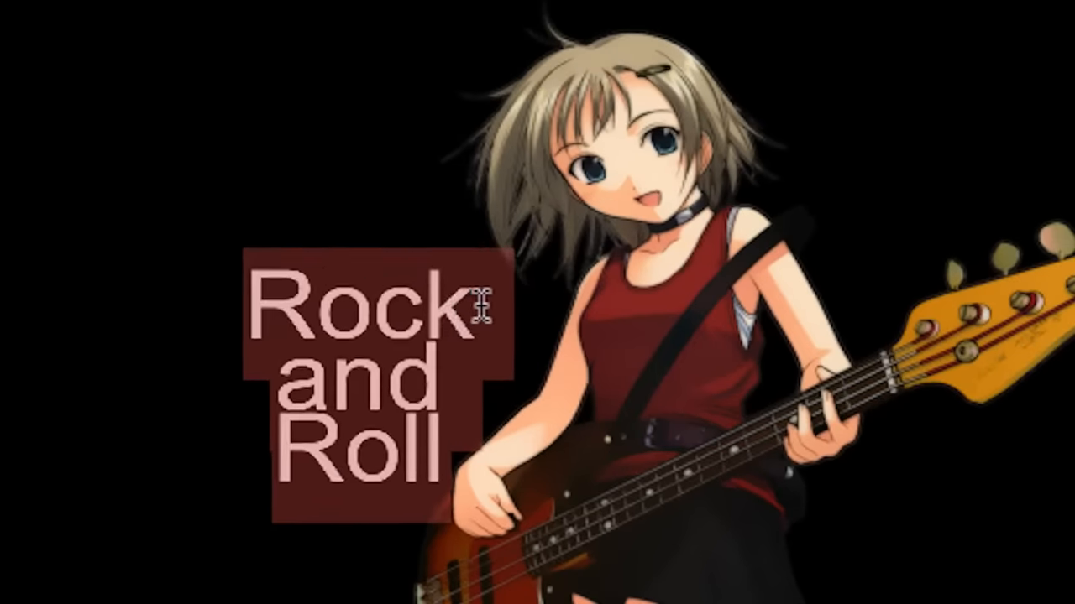
pyautogui.moveTo(619, 247); pyautogui.dragTo(587, 244)
pyautogui.moveTo(395, 295); pyautogui.dragTo(252, 293)
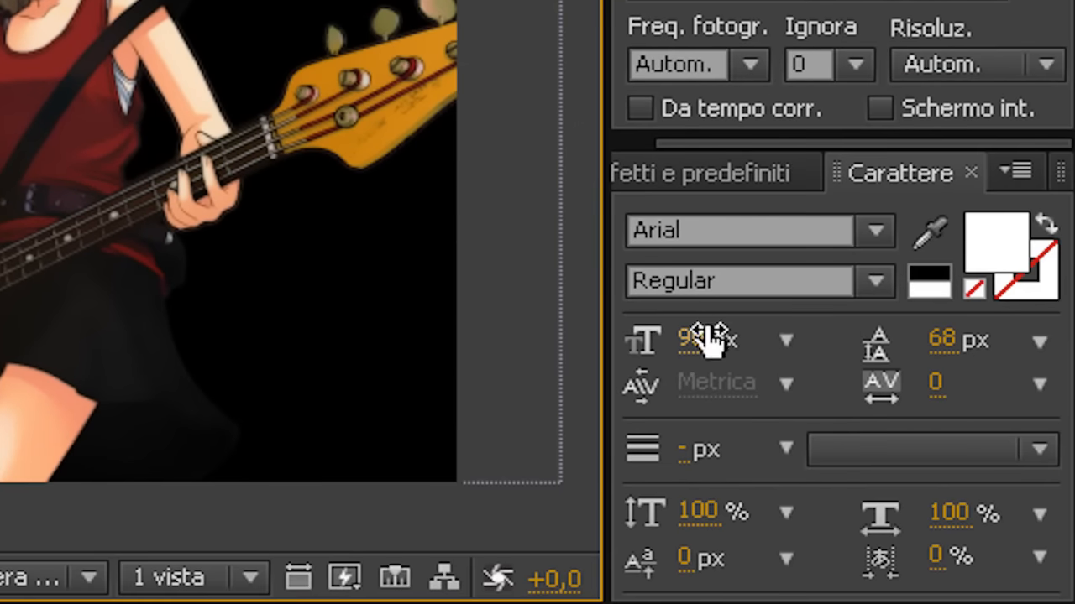
pyautogui.click(704, 340)
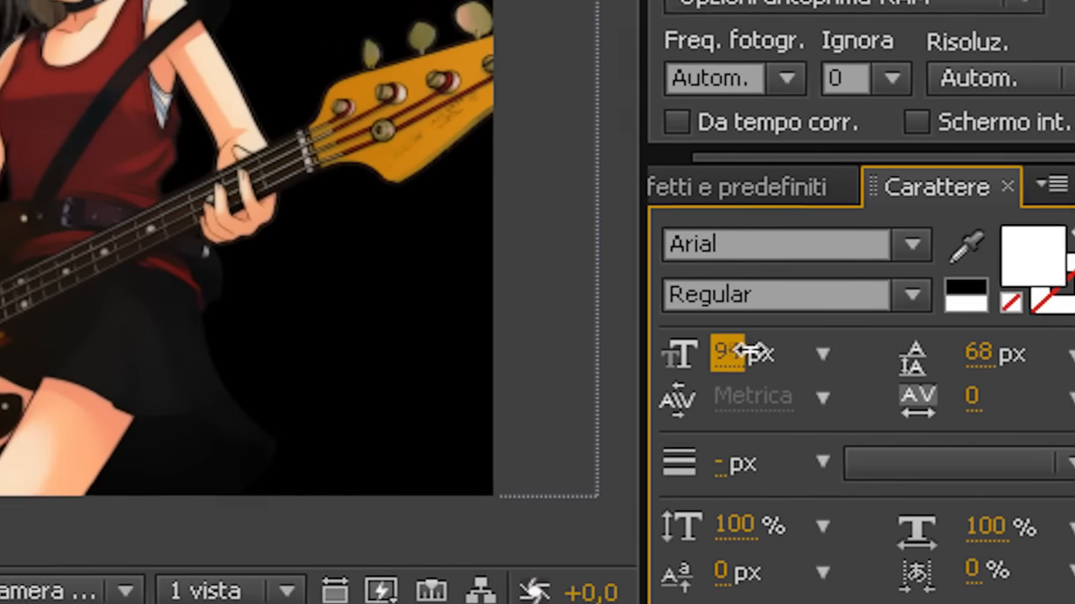
pyautogui.write('107')
pyautogui.press('Return')
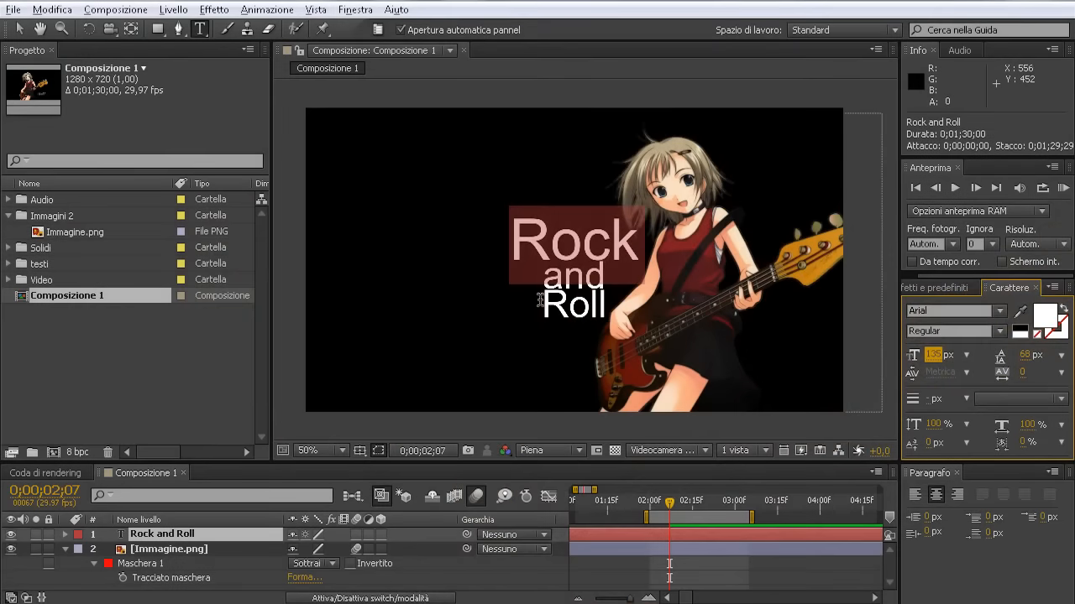
# Set the word "Roll" to a font size of 135 px and a leading of 106 px
pyautogui.moveTo(273, 451); pyautogui.dragTo(348, 434)
pyautogui.moveTo(571, 299); pyautogui.dragTo(617, 300)
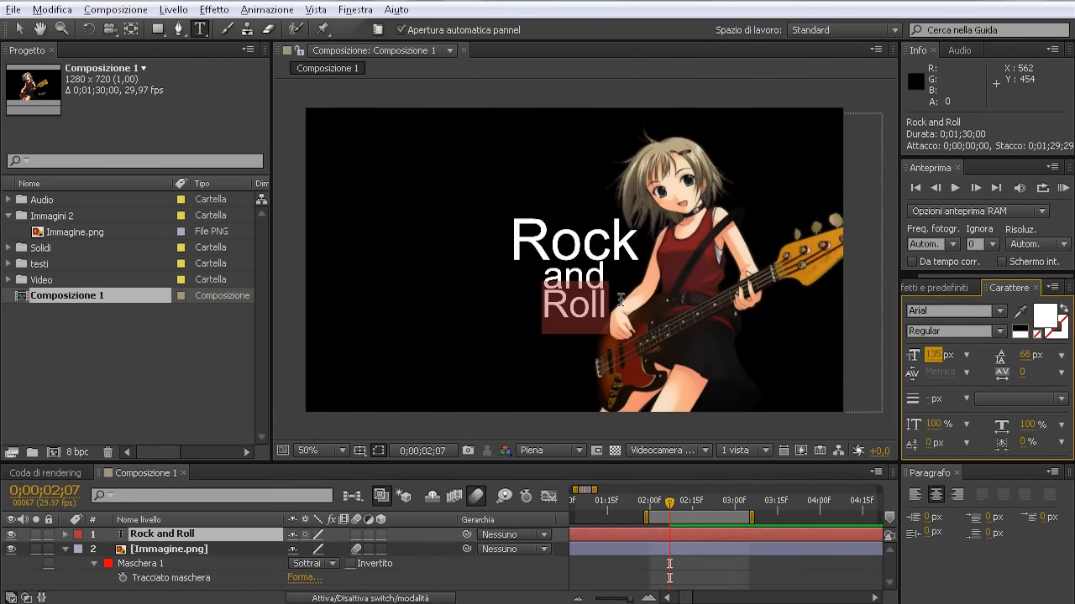
pyautogui.moveTo(932, 357); pyautogui.dragTo(963, 355)
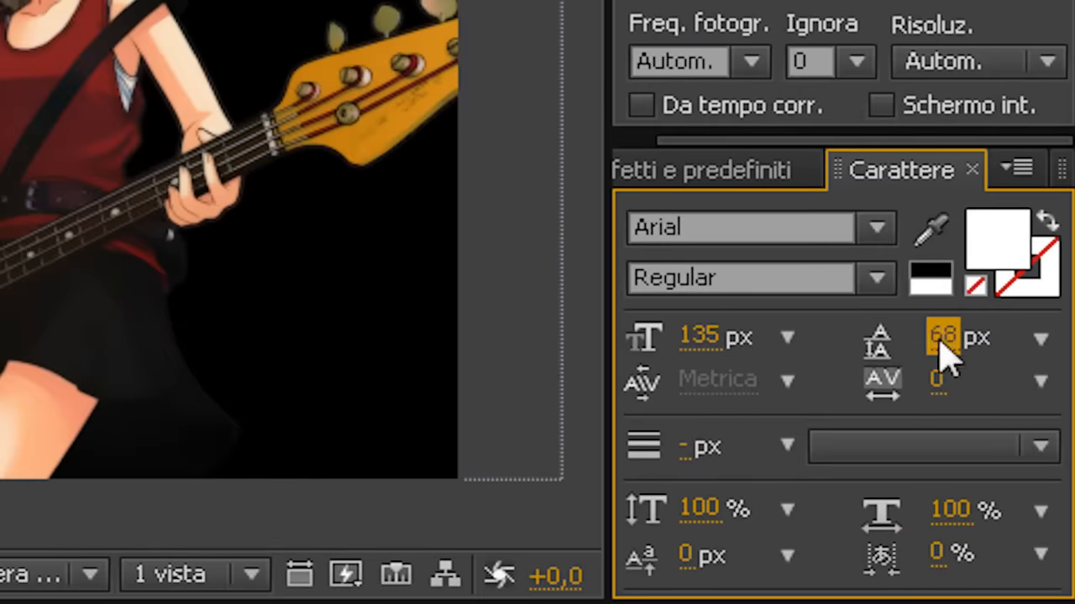
pyautogui.moveTo(1025, 359); pyautogui.dragTo(1037, 355)
pyautogui.moveTo(971, 336); pyautogui.dragTo(1049, 336)
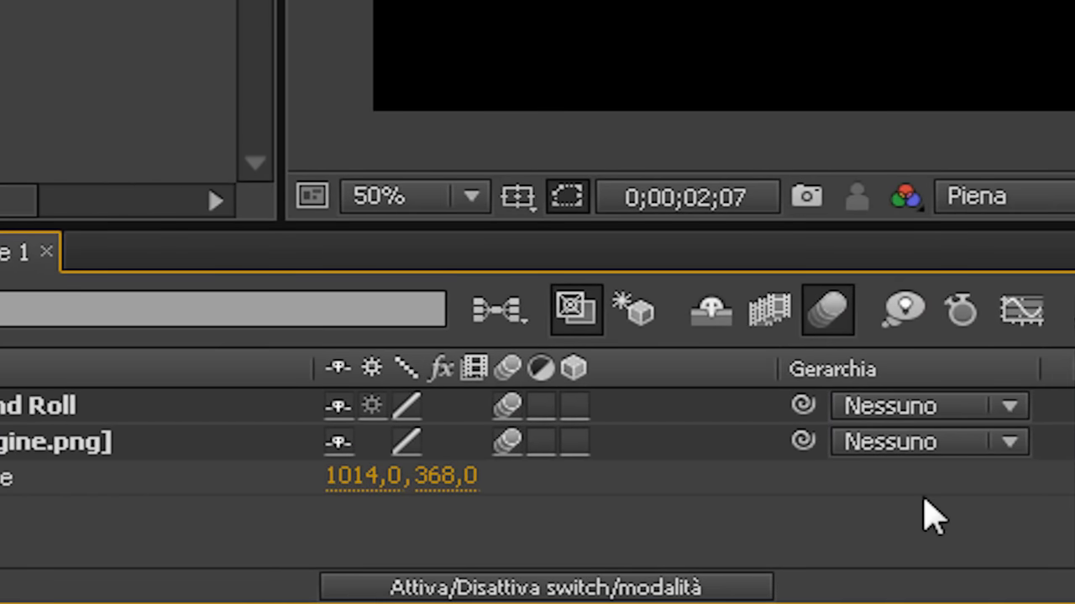
# Parent the Rock and Roll text layer to the Immagine.png layer
pyautogui.click(198, 404)
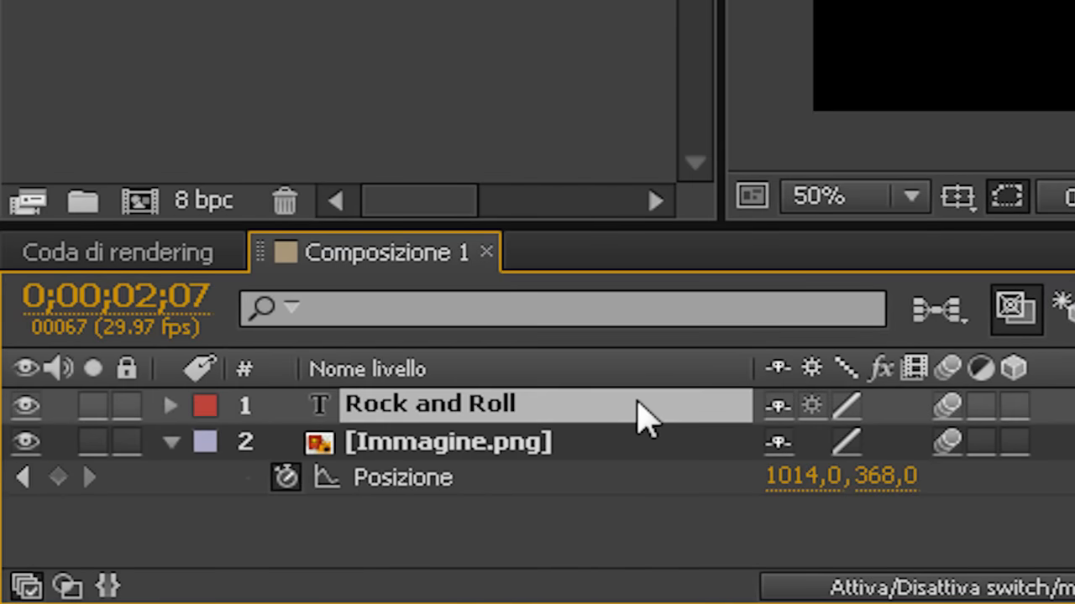
pyautogui.click(646, 454)
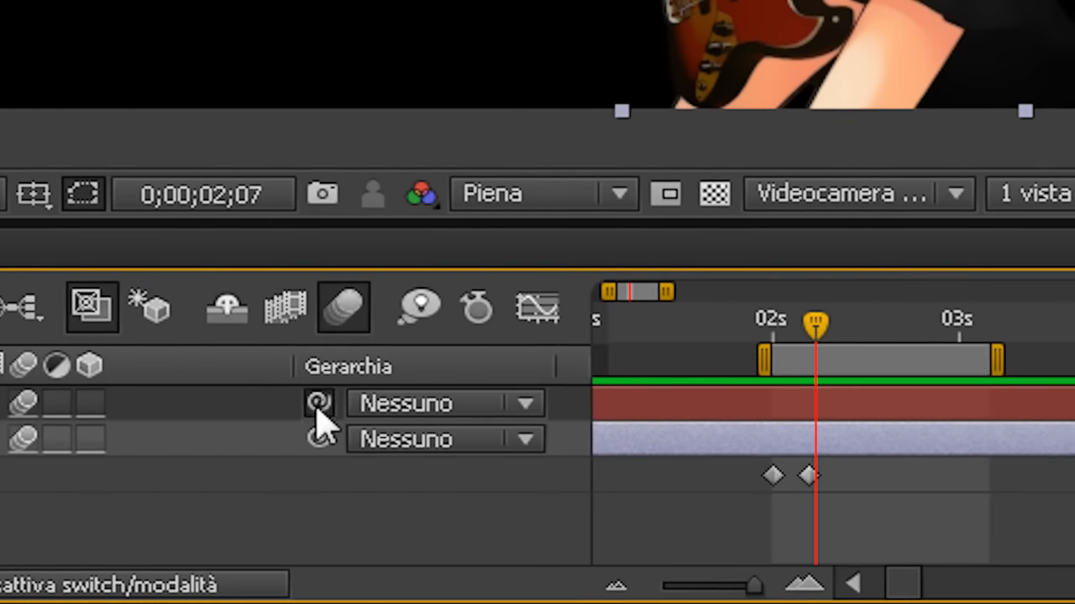
pyautogui.moveTo(317, 407); pyautogui.dragTo(630, 447)
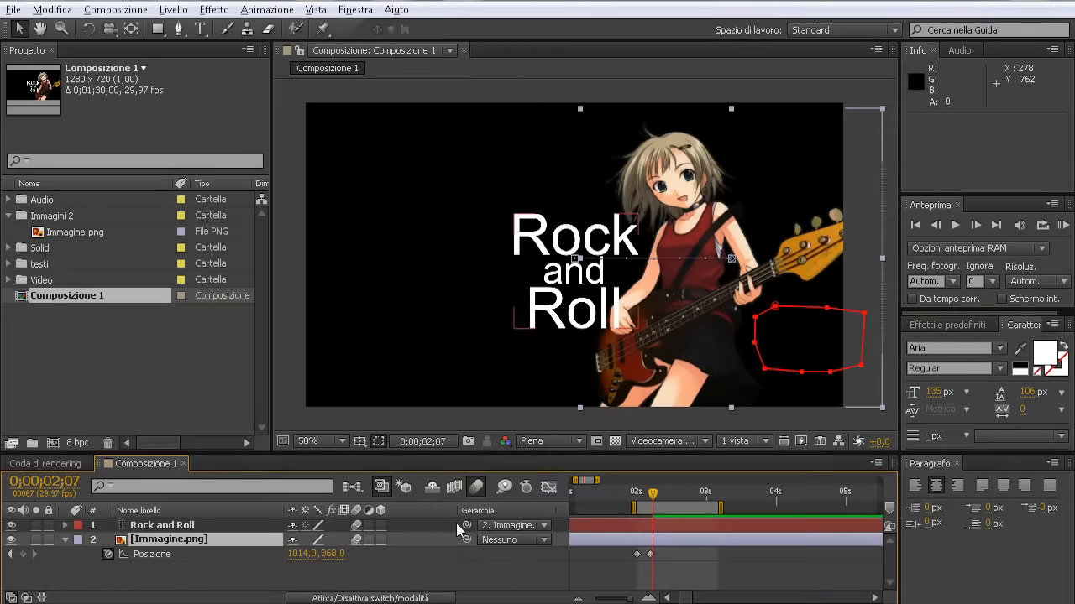
# Step back frame by frame from 0;00;02;07 to check how the text follows the image's motion
pyautogui.press('pageup')
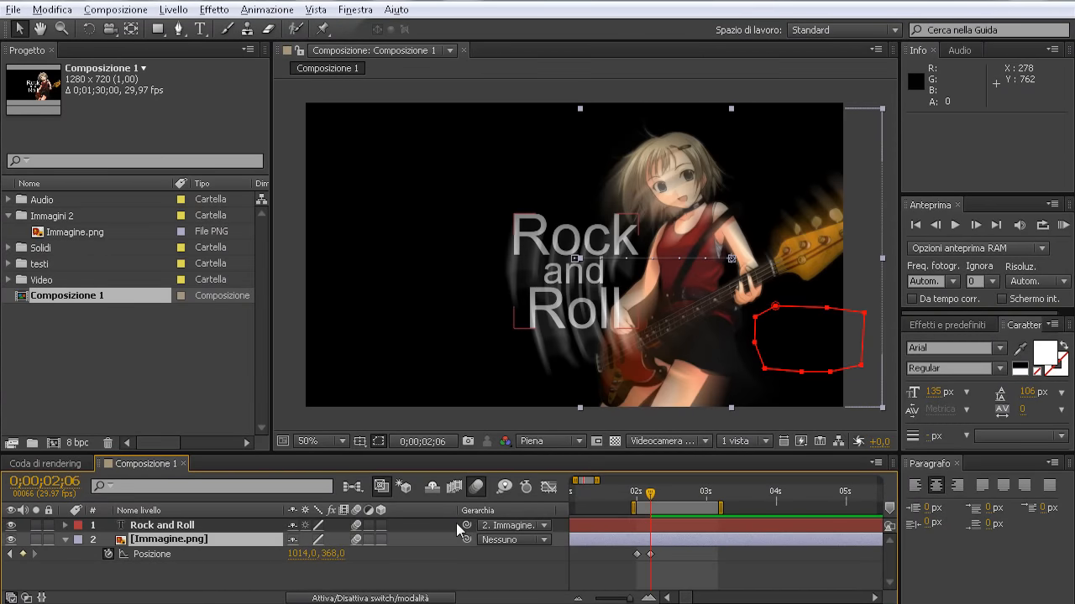
pyautogui.press('pageup')
pyautogui.press('pageup')
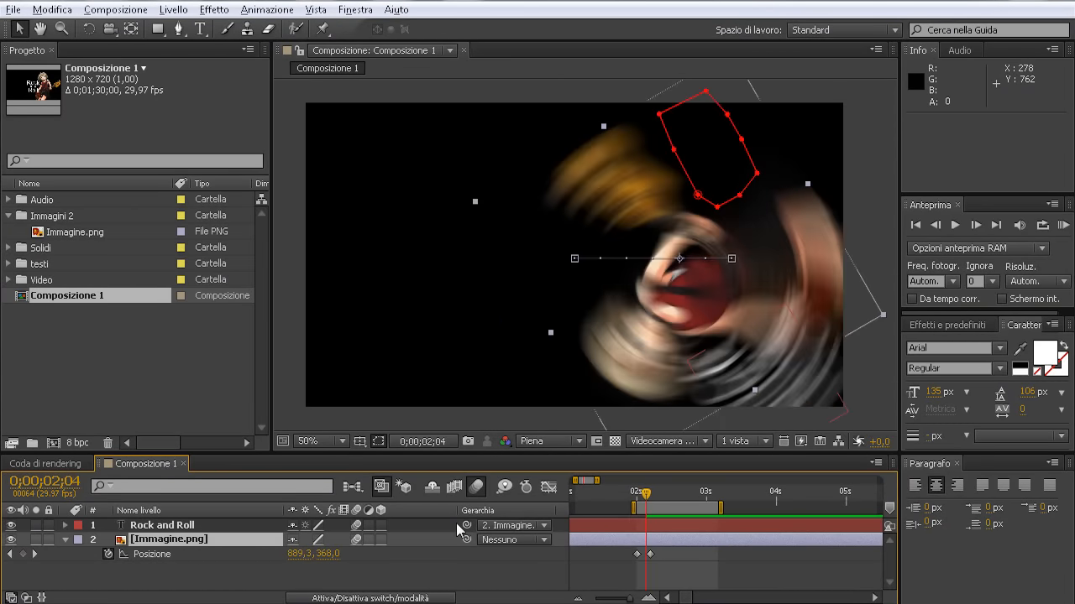
pyautogui.press('pageup')
pyautogui.press('pageup')
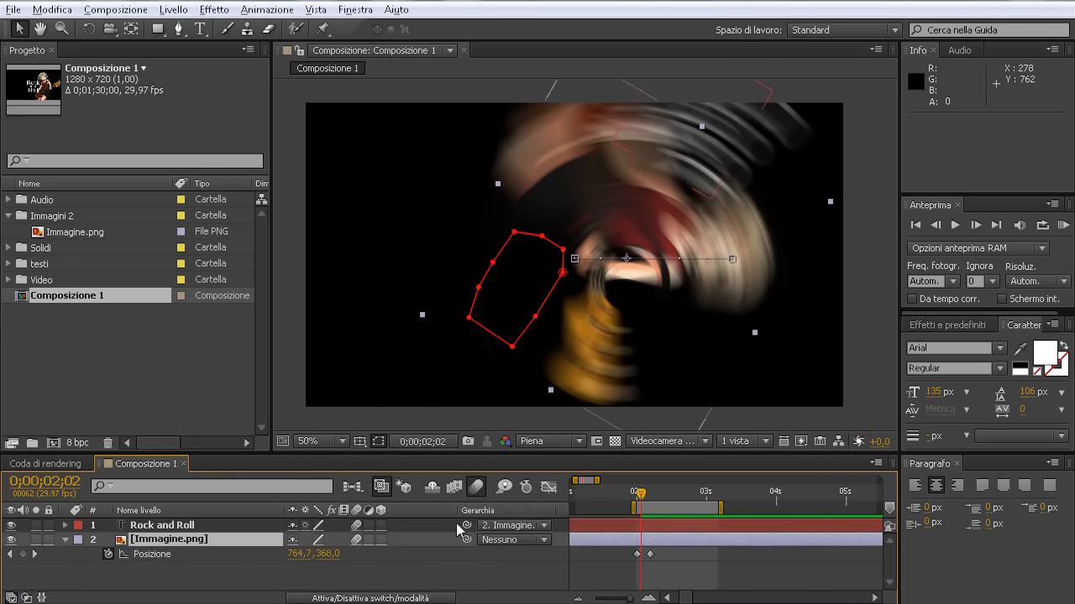
pyautogui.press('pageup')
pyautogui.press('pageup')
pyautogui.press('pageup')
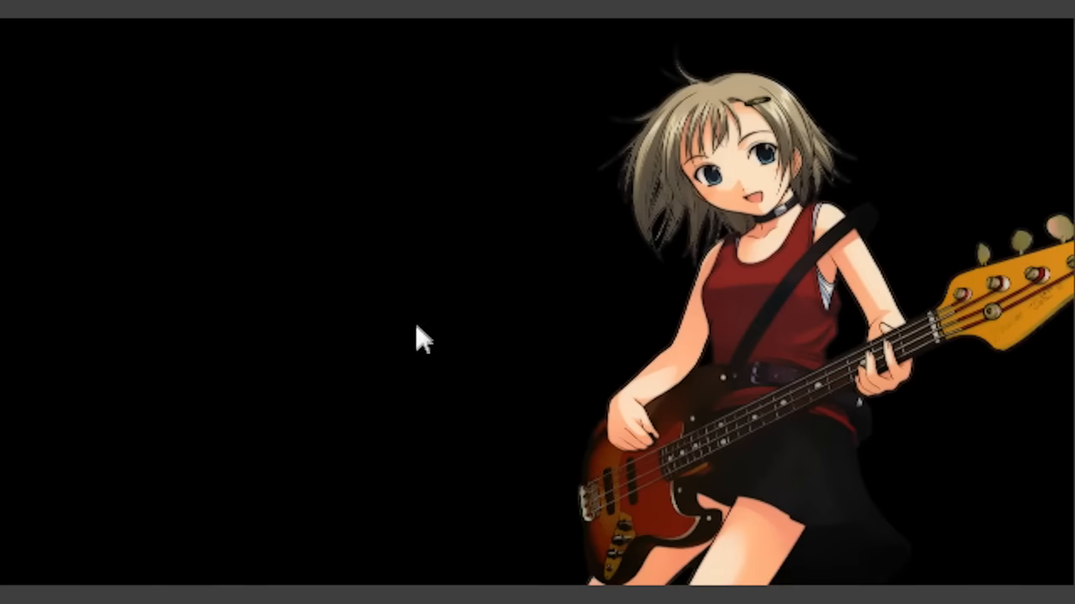
pyautogui.scroll(2, 415, 320)
pyautogui.scroll(-4, 415, 321)
pyautogui.scroll(3, 415, 321)
pyautogui.scroll(2, 416, 327)
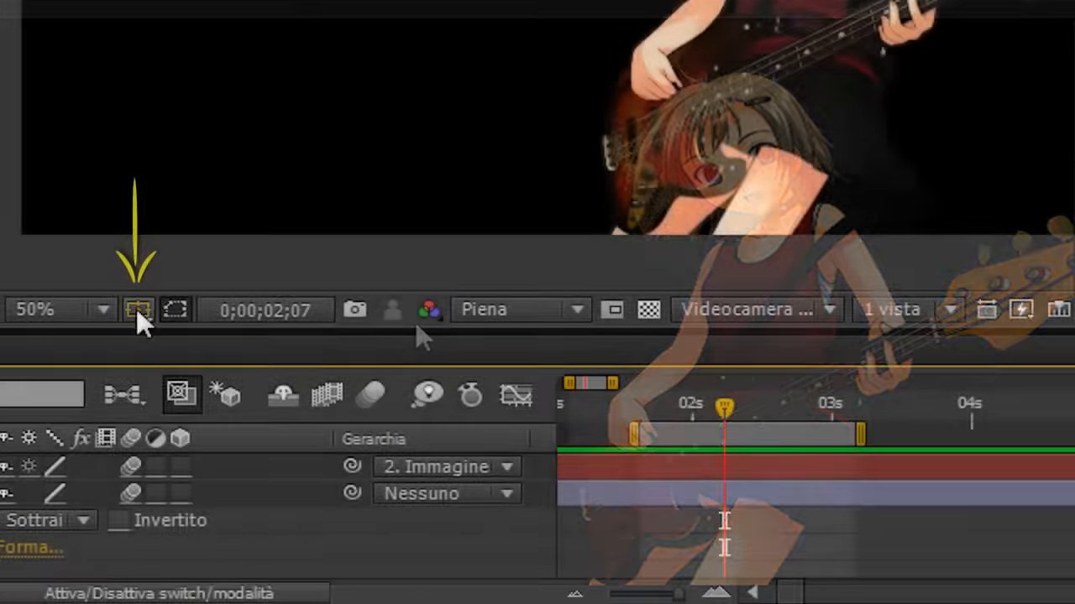
# Show the Sicurezza azione/titolo safe margins and the Griglia grid over the composition
pyautogui.click(137, 309)
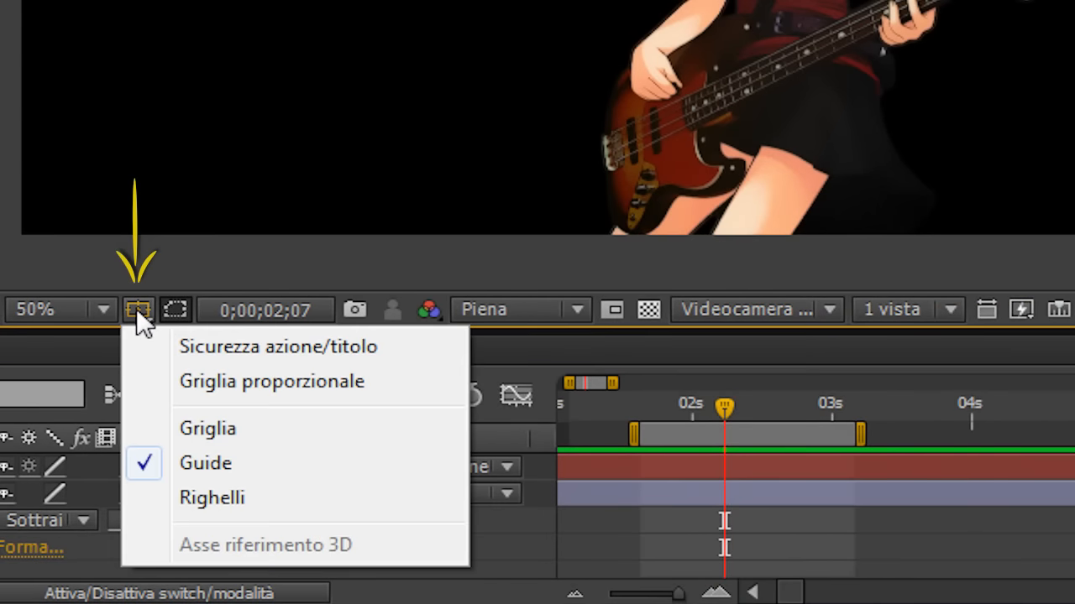
pyautogui.click(163, 347)
pyautogui.click(146, 314)
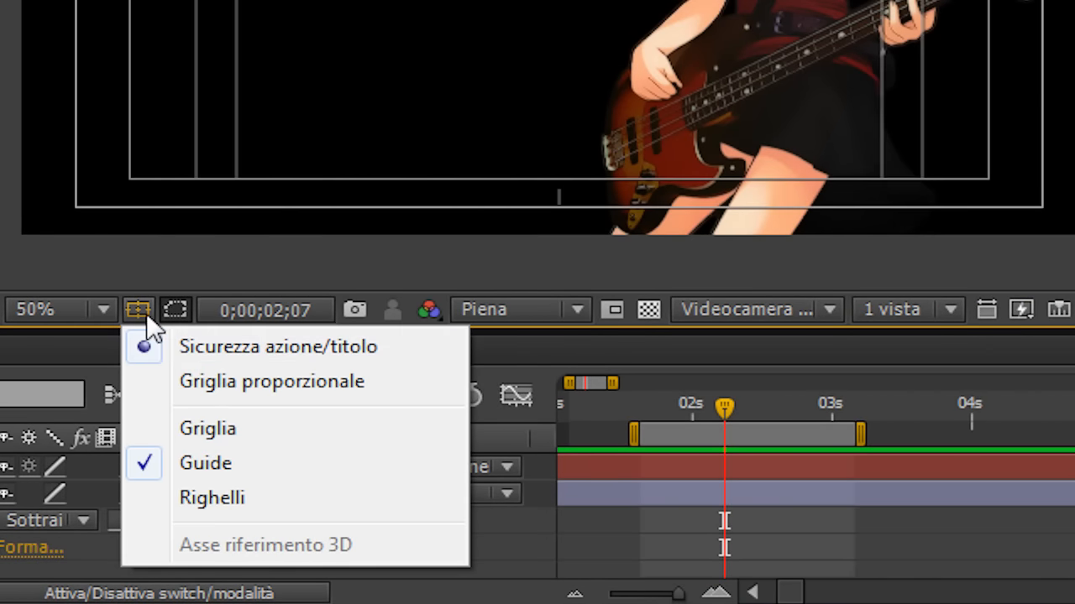
pyautogui.click(177, 427)
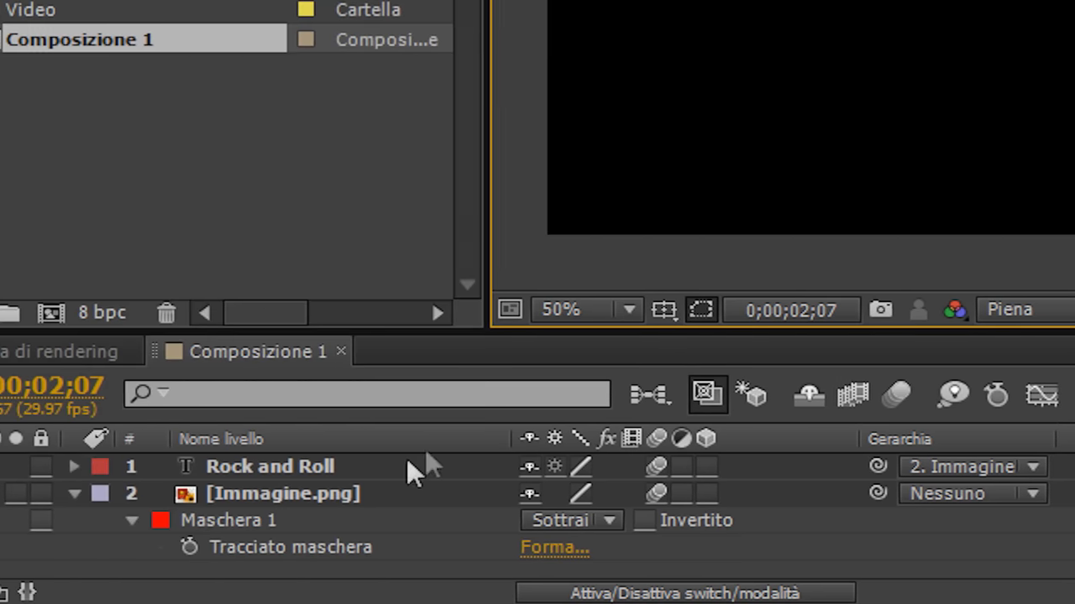
# Move two points on the lower edge of the Immagine.png mask downward, and hide the mask outlines in the composition view
pyautogui.click(429, 487)
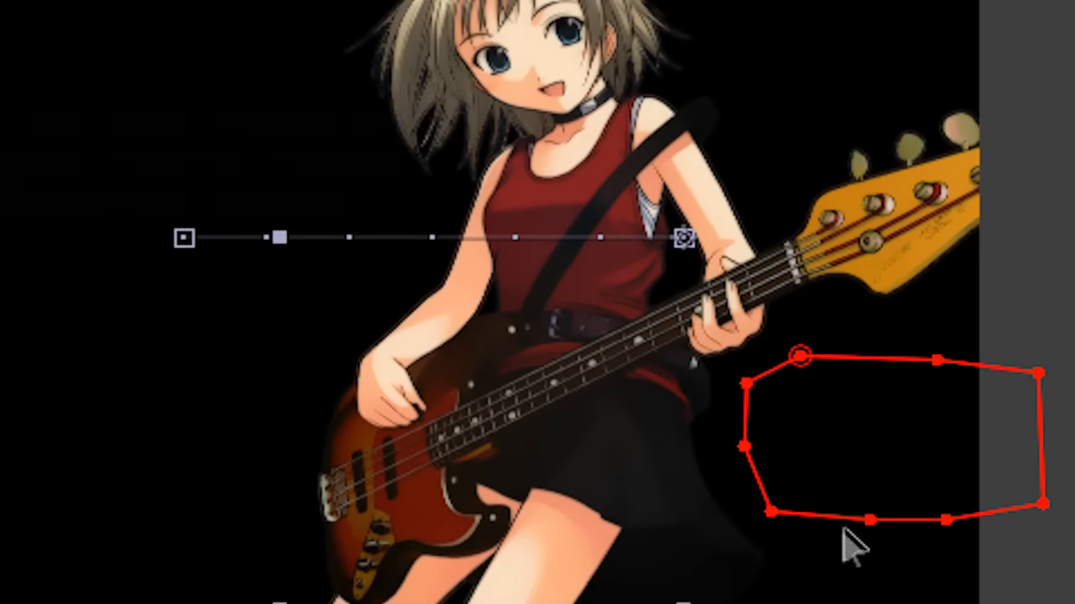
pyautogui.moveTo(870, 520); pyautogui.dragTo(858, 567)
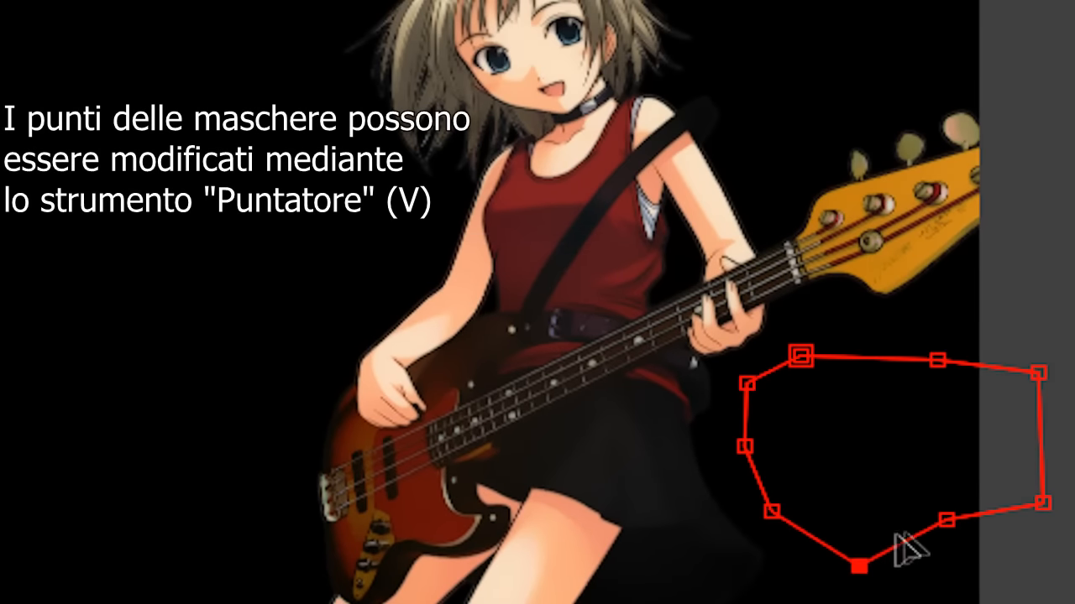
pyautogui.moveTo(946, 520); pyautogui.dragTo(972, 560)
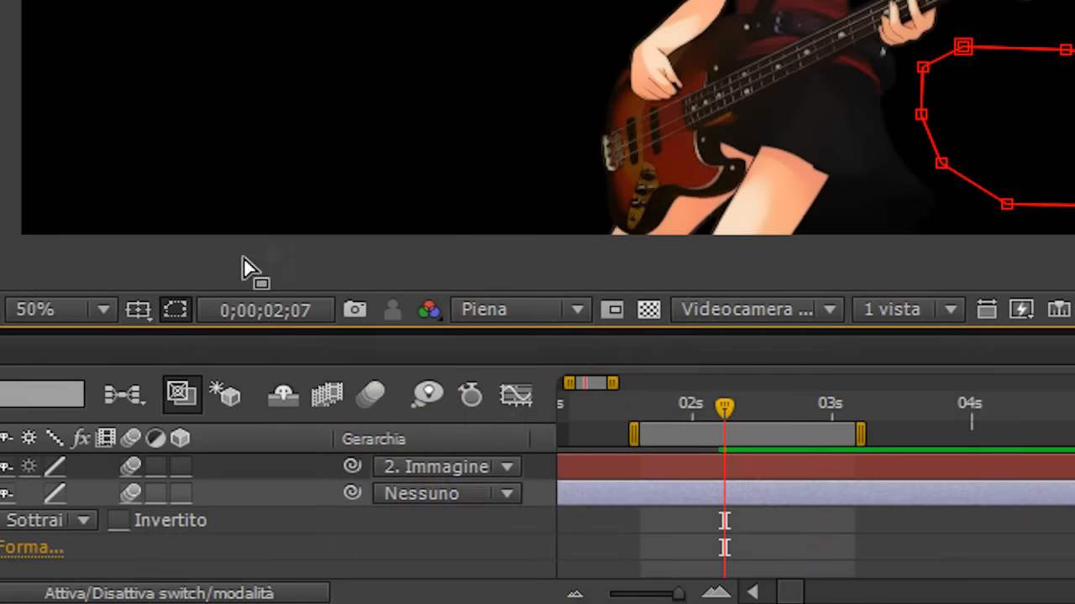
pyautogui.click(180, 313)
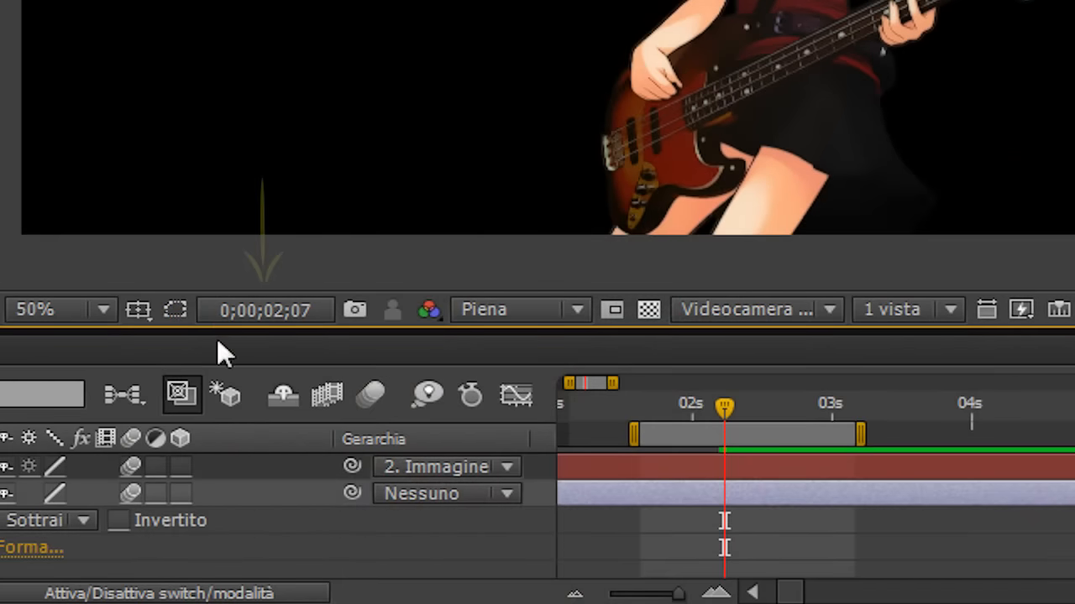
# Go to time 0;00;02;08 in the composition by entering the timecode
pyautogui.click(269, 310)
pyautogui.click(299, 10)
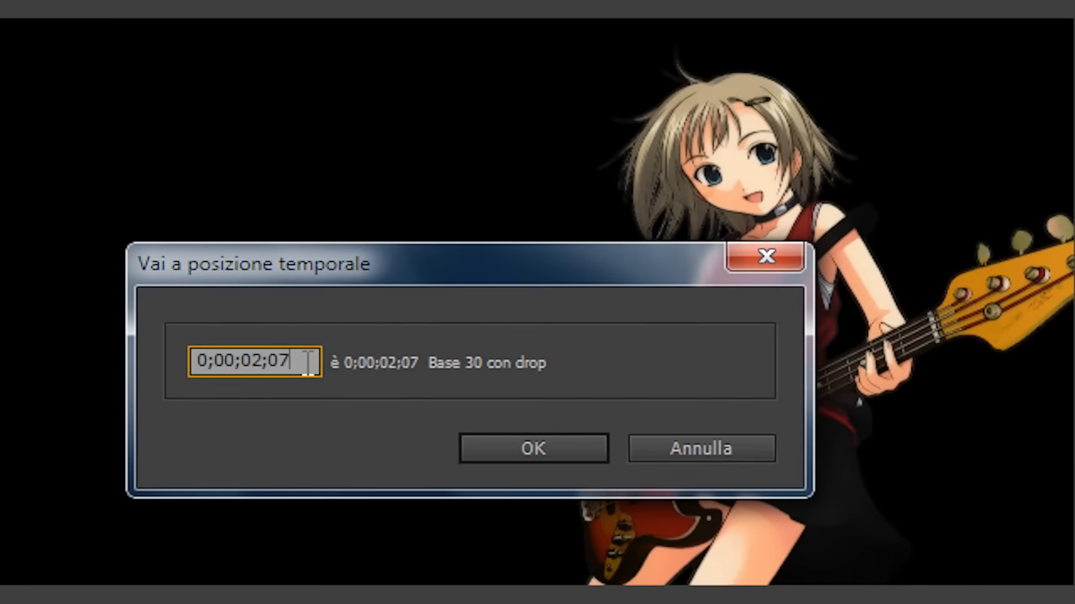
pyautogui.press('BackSpace')
pyautogui.write('8')
pyautogui.press('Return')
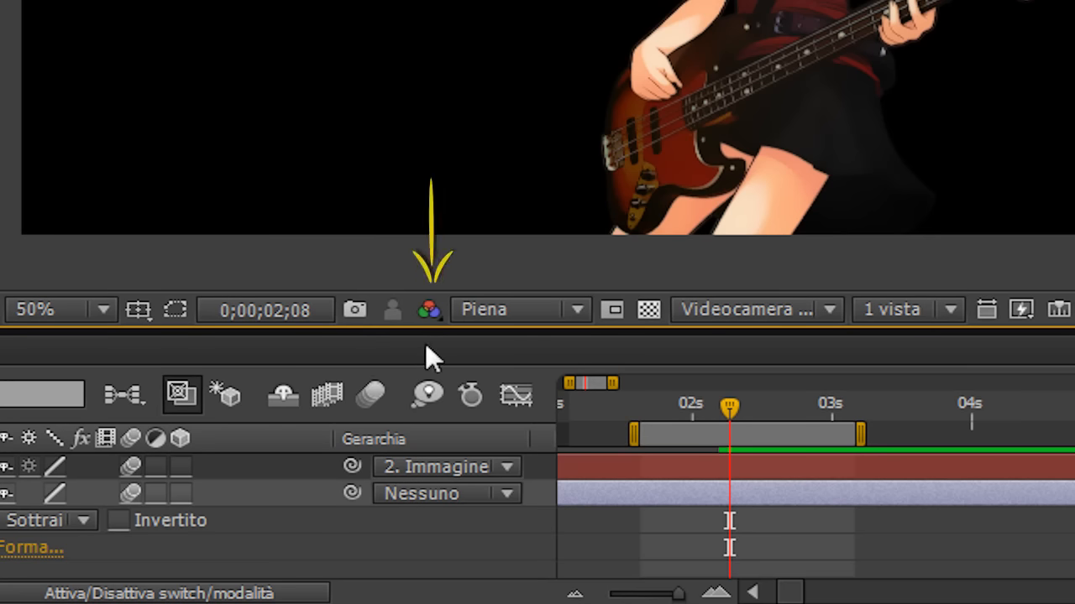
# Examine the channel display choices, keeping RGB, and look over the available preview resolutions
pyautogui.click(430, 312)
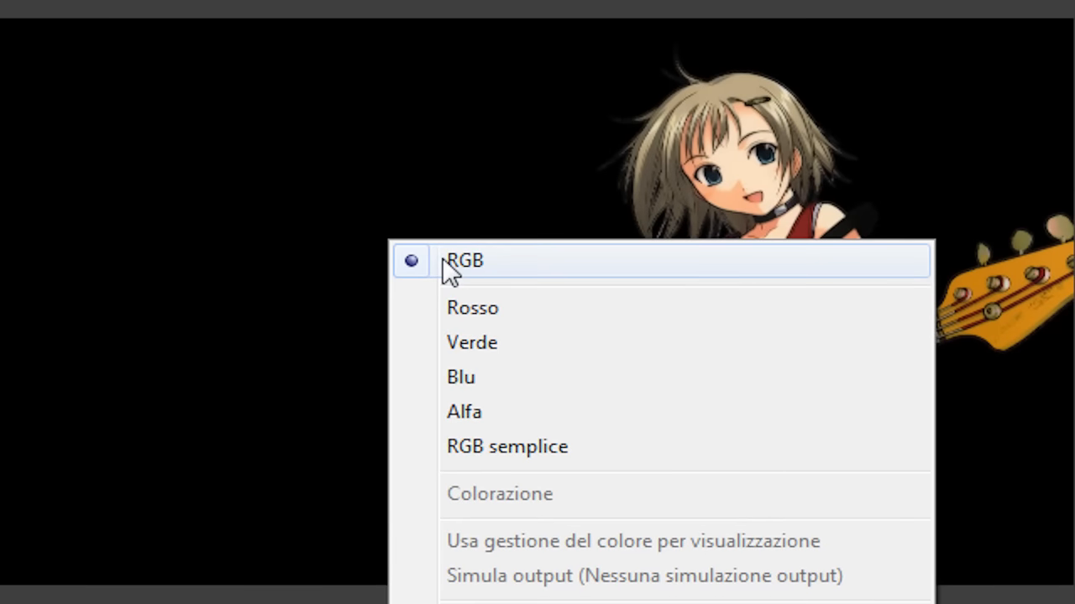
pyautogui.click(443, 257)
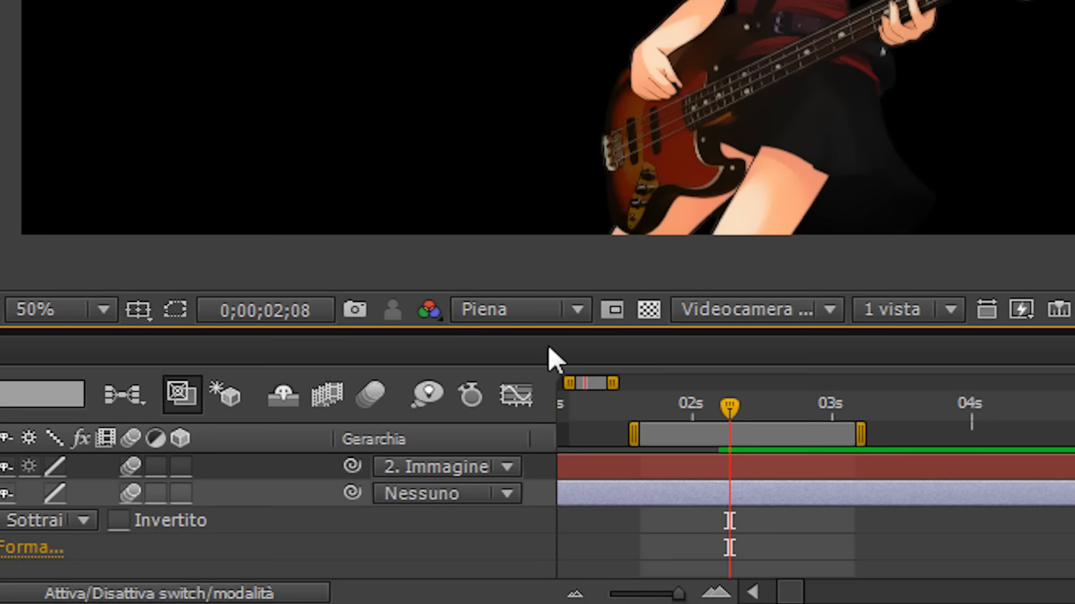
pyautogui.click(559, 322)
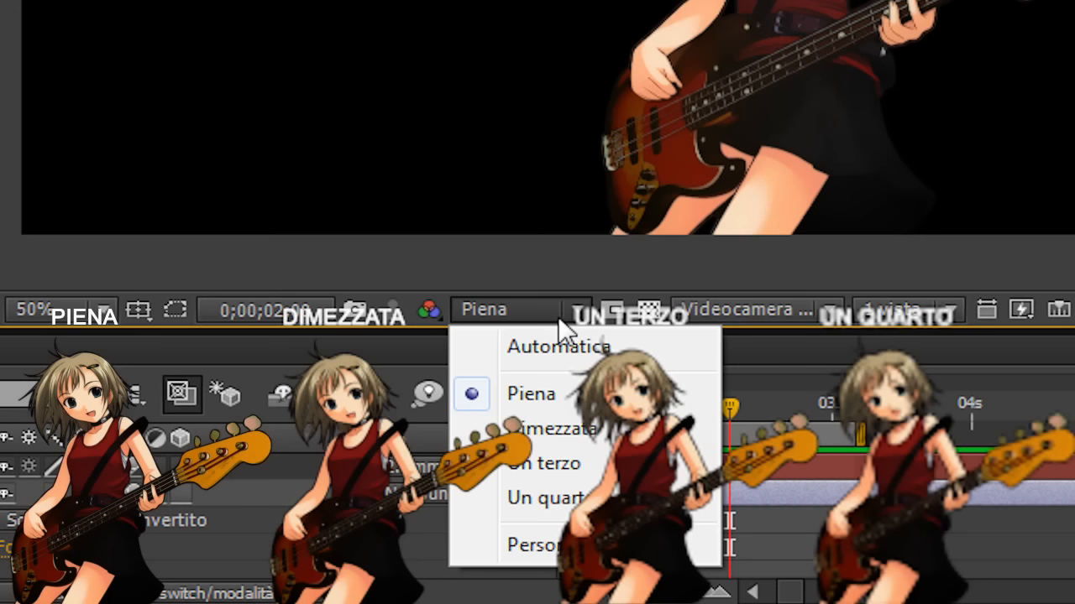
pyautogui.click(558, 318)
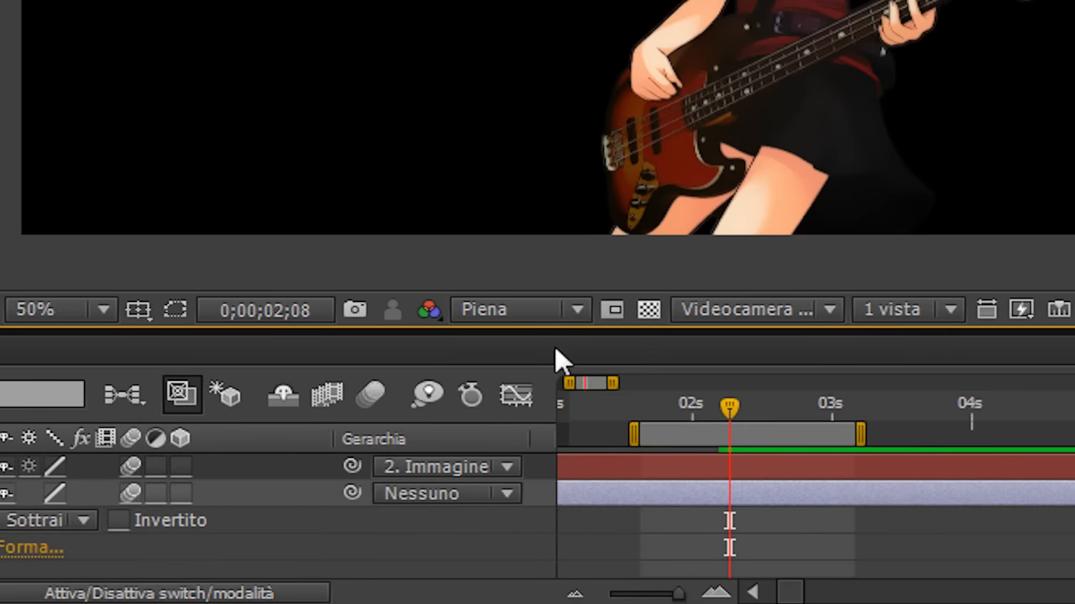
# Draw a region of interest around the guitarist and toggle the composition's transparency grid
pyautogui.click(611, 315)
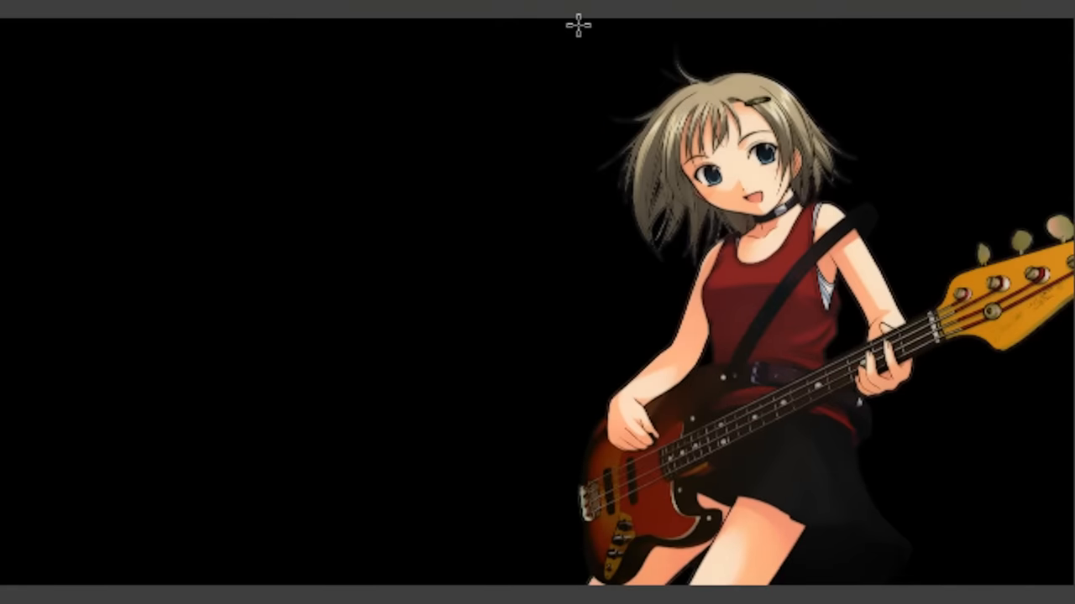
pyautogui.moveTo(577, 24); pyautogui.dragTo(1072, 451)
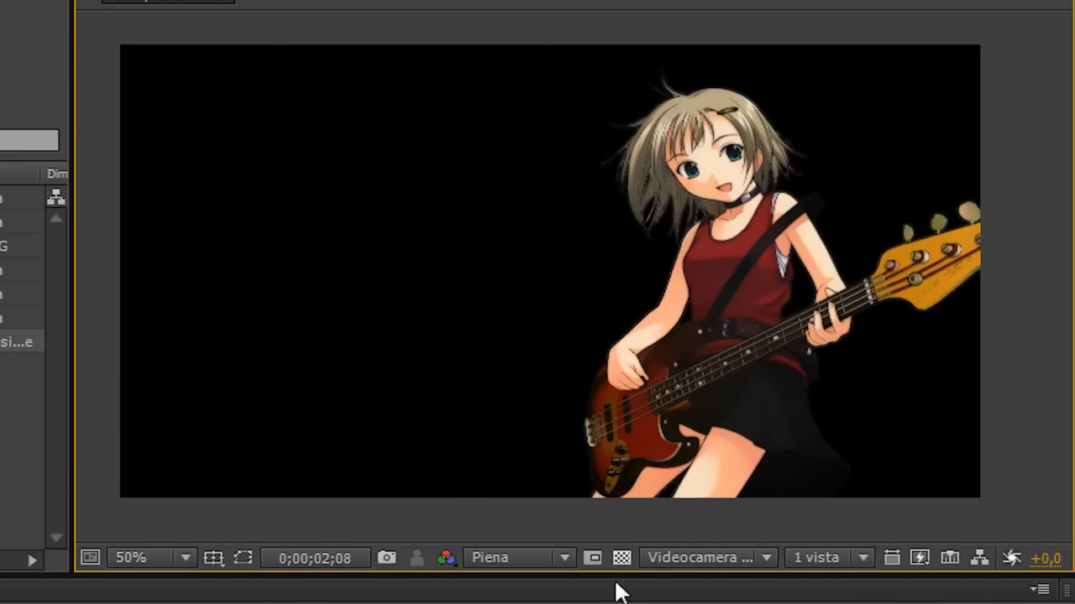
pyautogui.click(622, 560)
# Try the 2 viste - orizzontale and 4 viste - alto layouts for the composition view
pyautogui.click(876, 491)
pyautogui.click(865, 334)
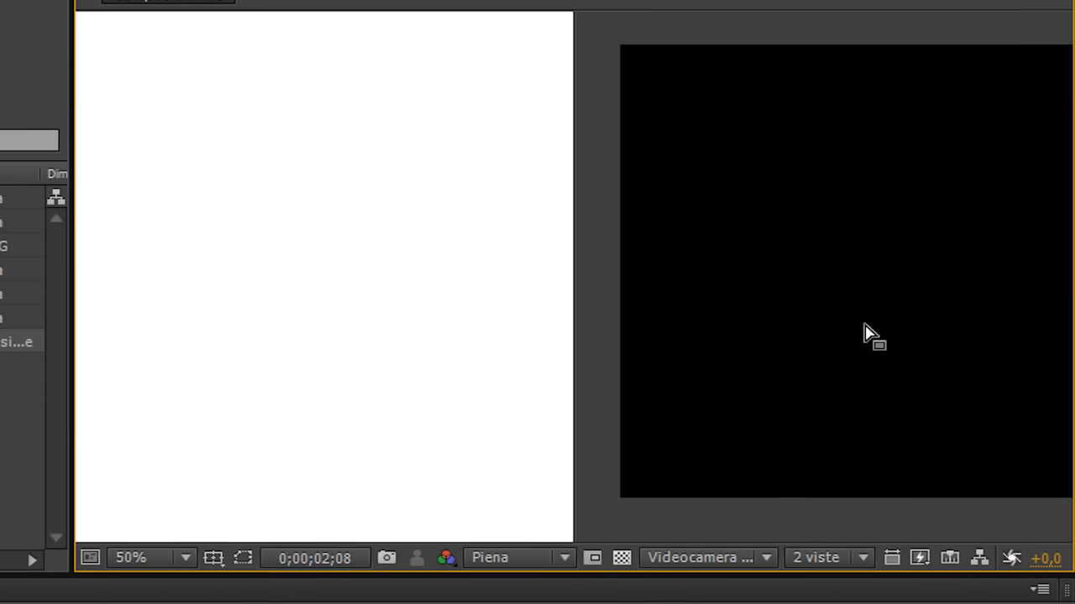
pyautogui.click(860, 556)
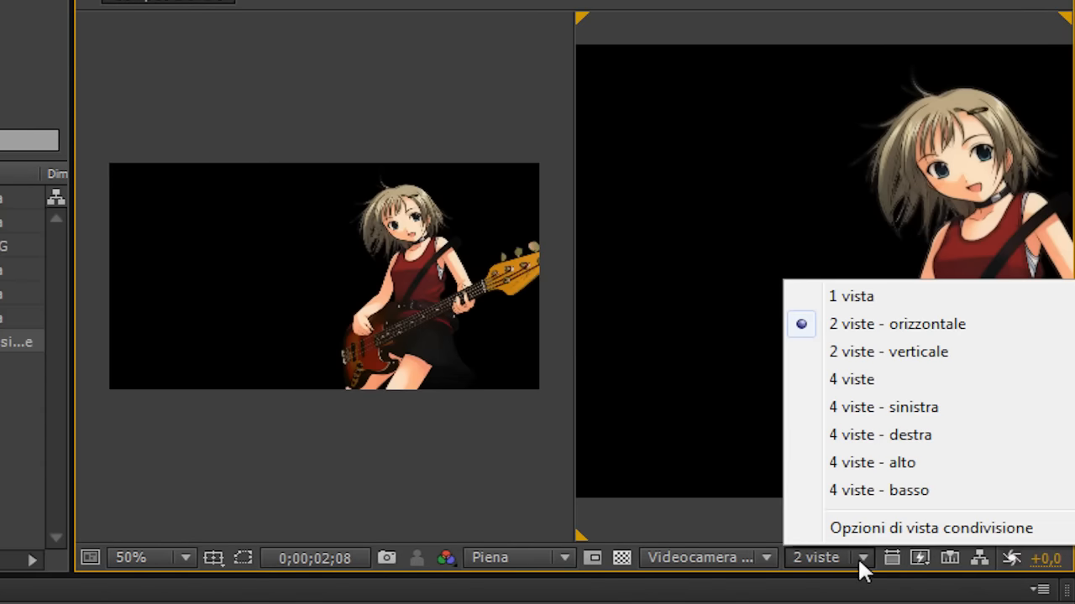
pyautogui.click(865, 463)
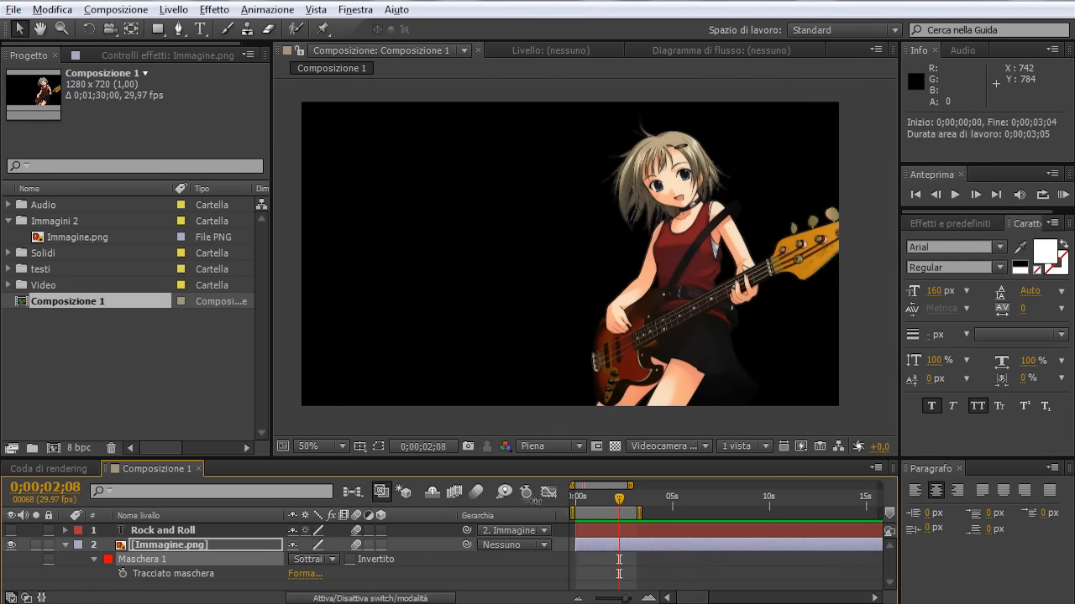
# Extend the end of the work area past the 15-second mark in the timeline
pyautogui.moveTo(639, 512); pyautogui.dragTo(965, 531)
pyautogui.moveTo(850, 595); pyautogui.dragTo(677, 594)
pyautogui.hotkey('ctrl', 'z')
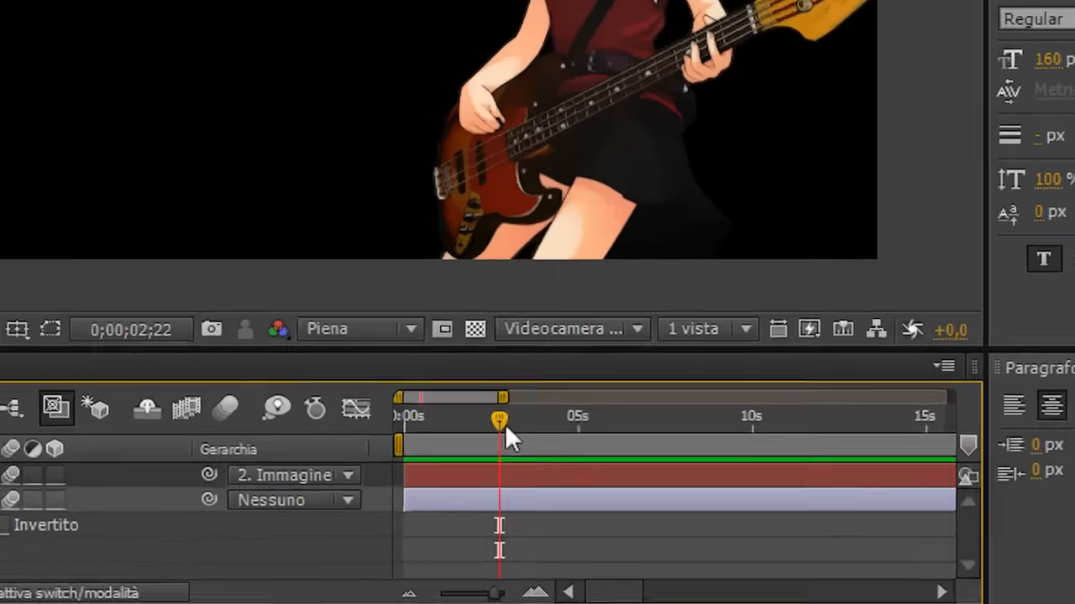
# Set the work area to start at 0;00;01;23 and end at 0;00;02;22
pyautogui.moveTo(629, 499); pyautogui.dragTo(610, 500)
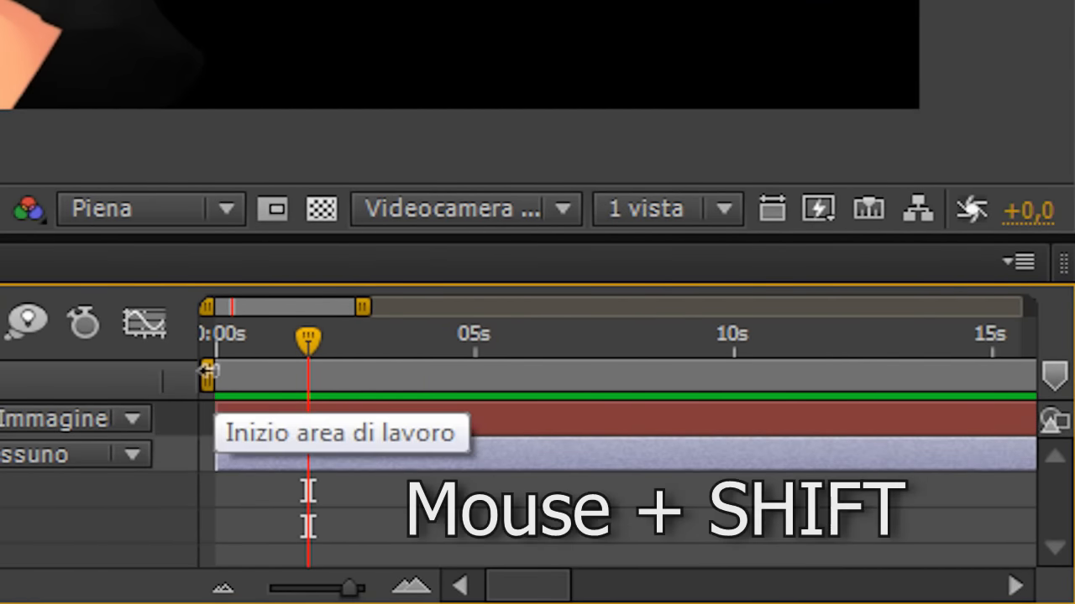
pyautogui.moveTo(205, 374); pyautogui.dragTo(327, 377)
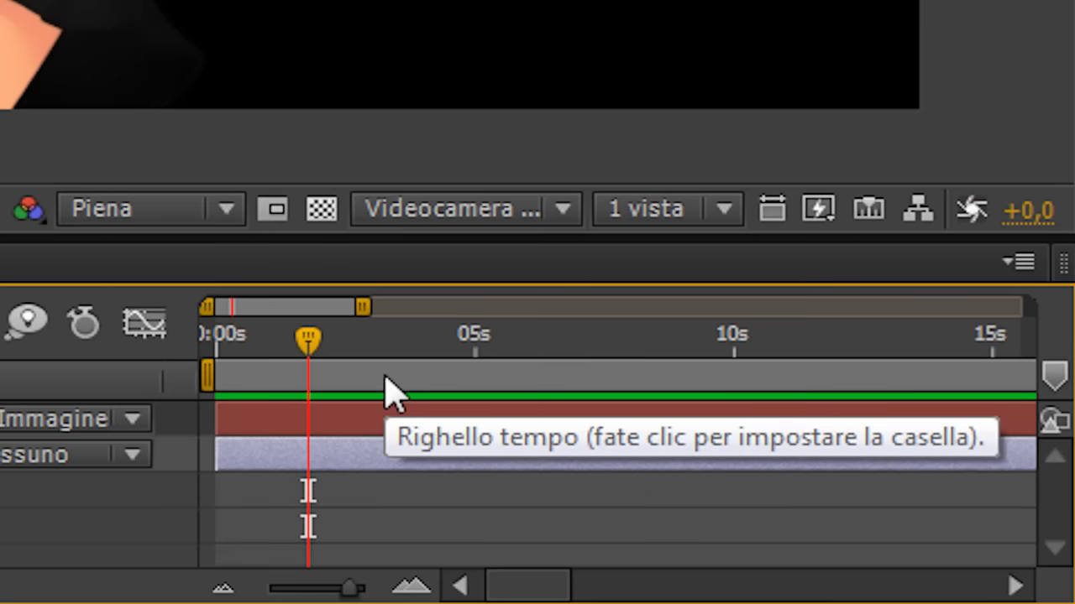
pyautogui.press('b')
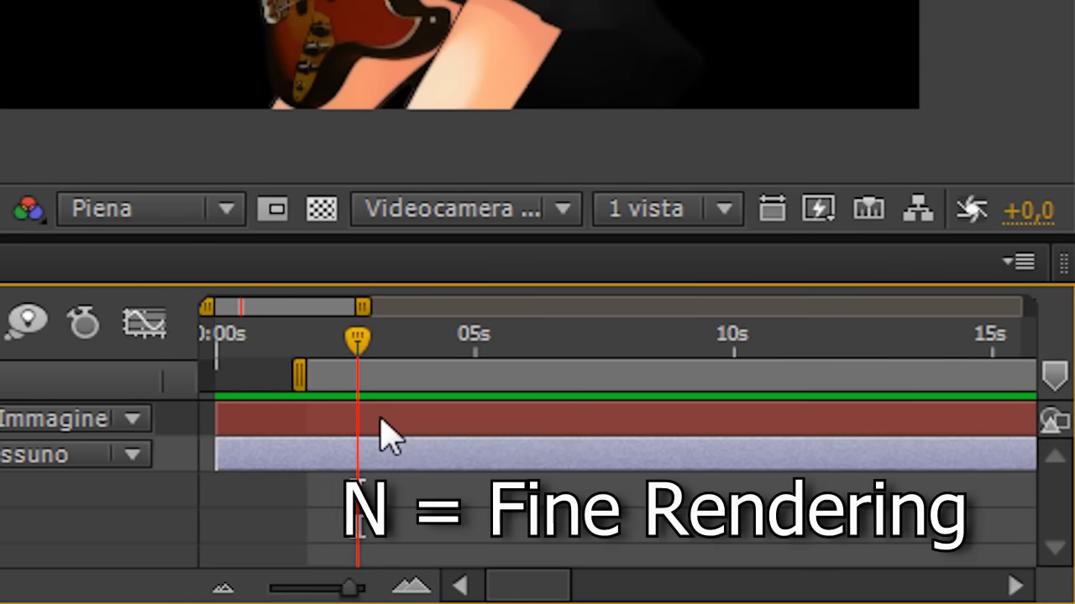
pyautogui.press('n')
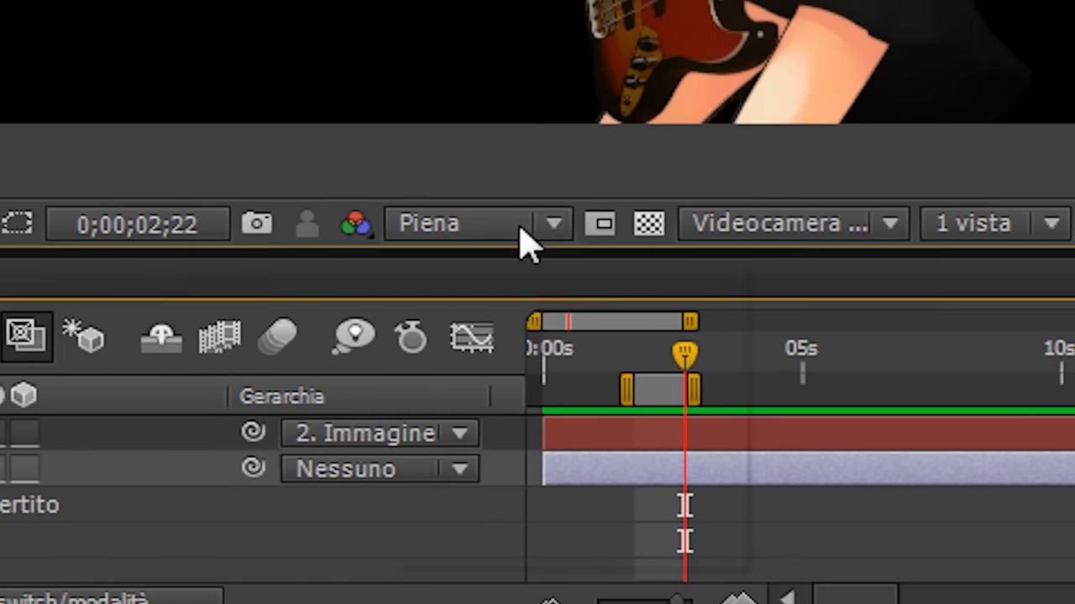
# Keep the preview resolution at Piena and send Composizione 1 to the render queue with Pre-rendering
pyautogui.click(198, 216)
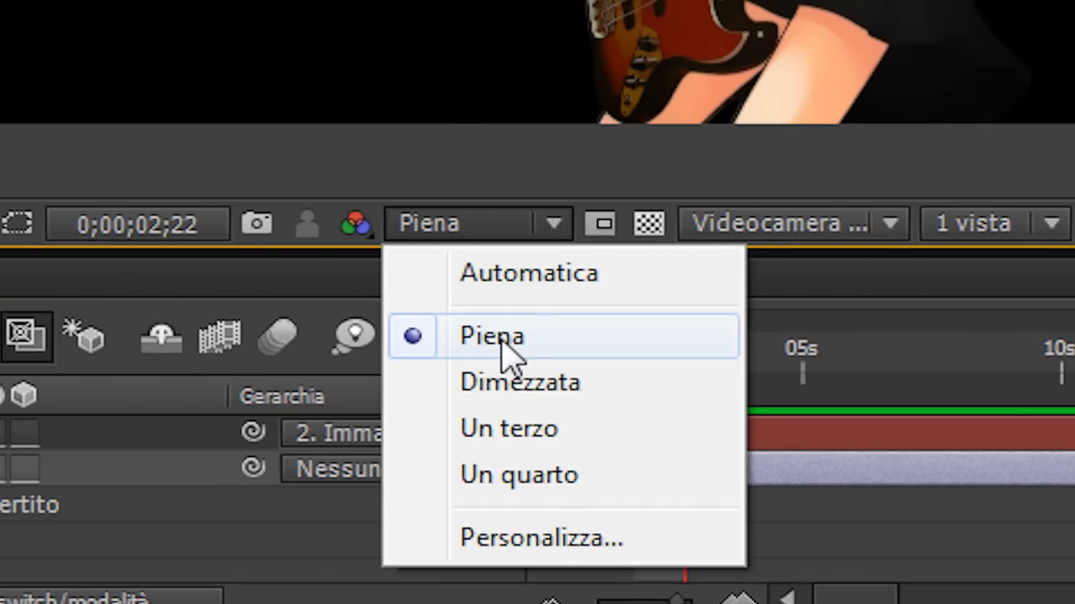
pyautogui.click(506, 340)
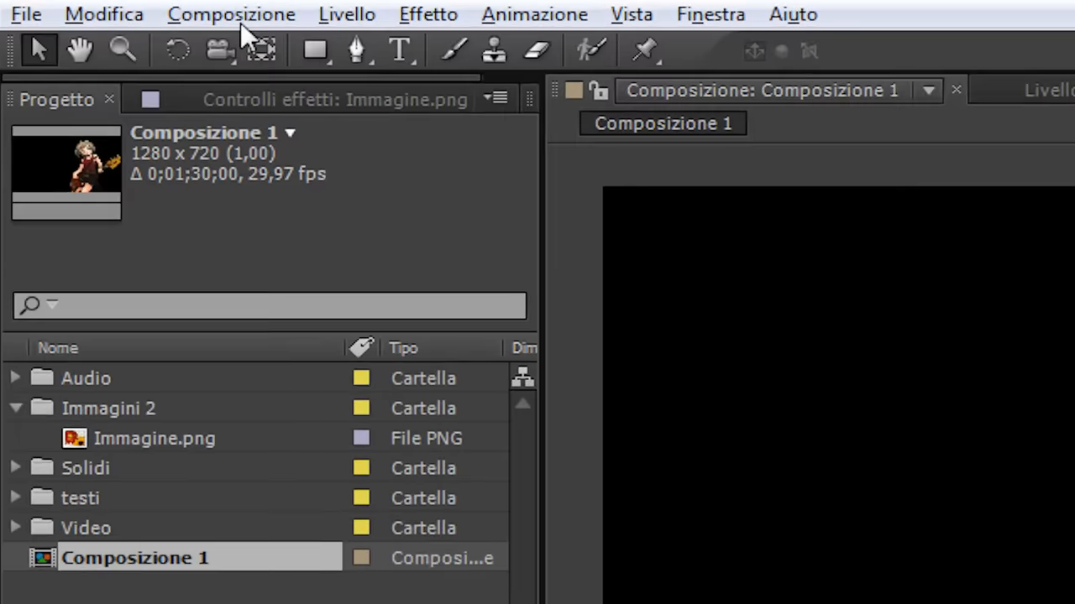
pyautogui.click(120, 10)
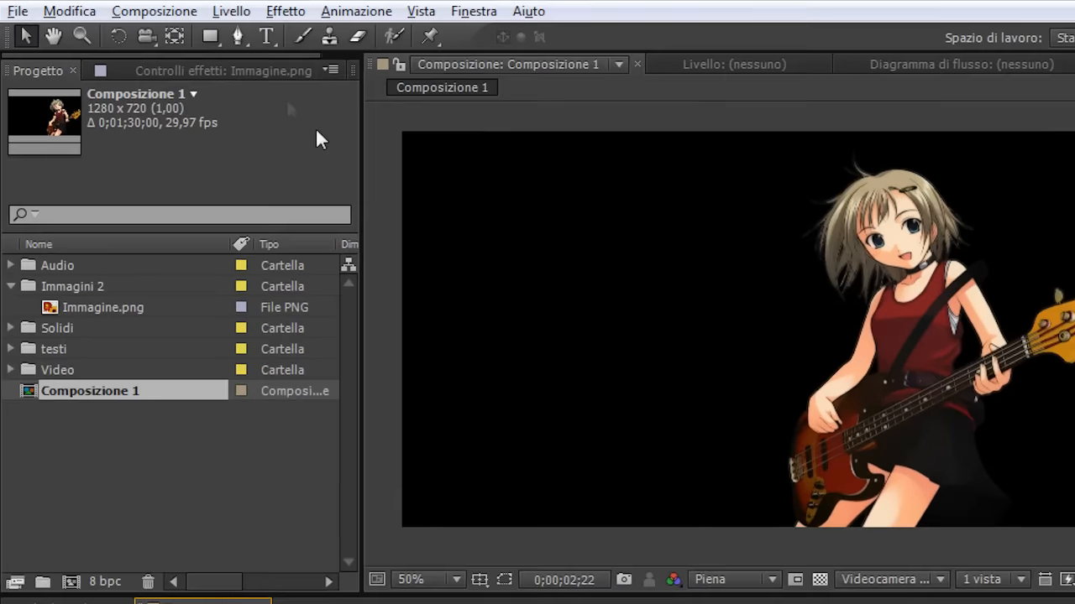
pyautogui.click(131, 12)
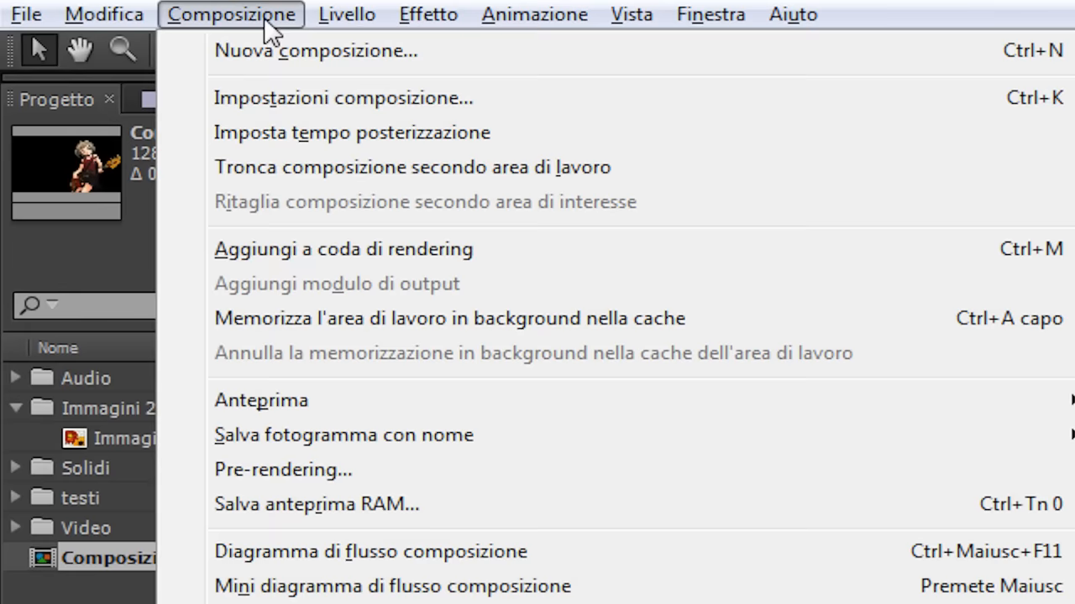
pyautogui.click(314, 470)
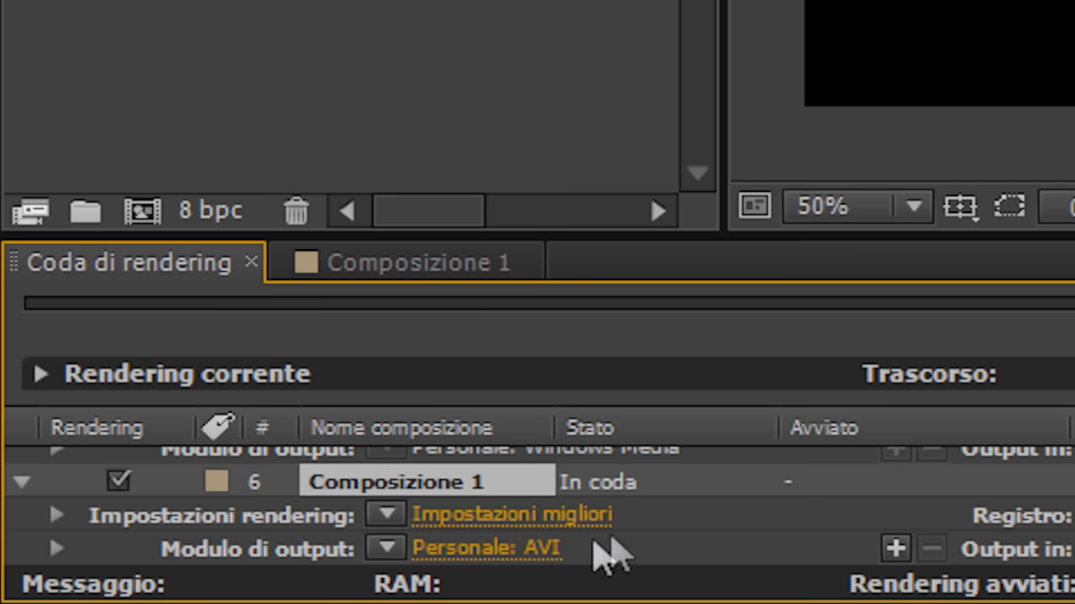
# Set the queued item's output format to Windows Media, with the image quality at 100 in the format options
pyautogui.click(544, 551)
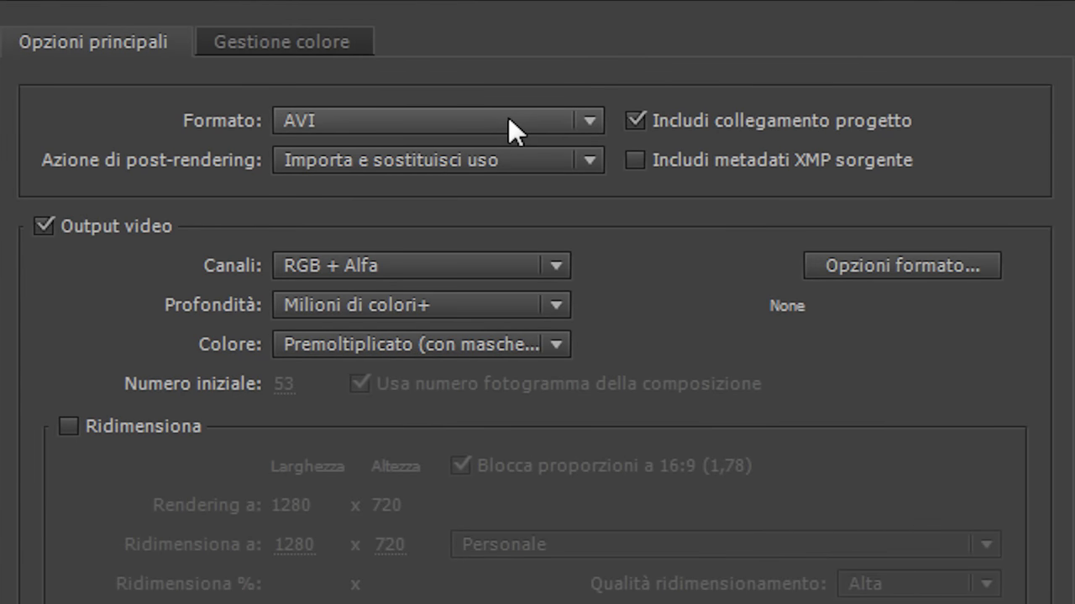
pyautogui.click(508, 116)
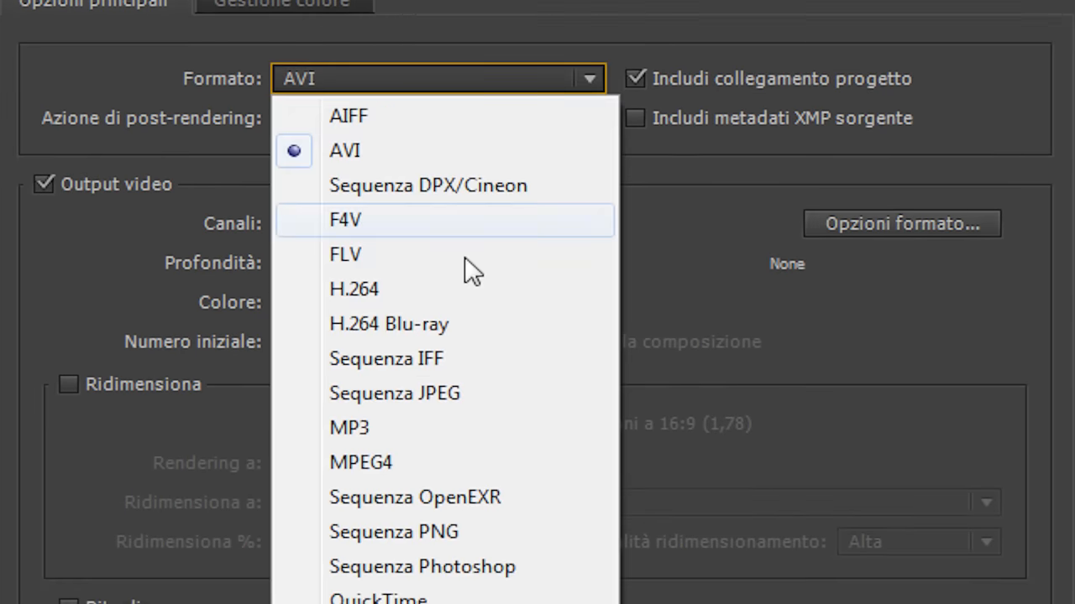
pyautogui.click(381, 504)
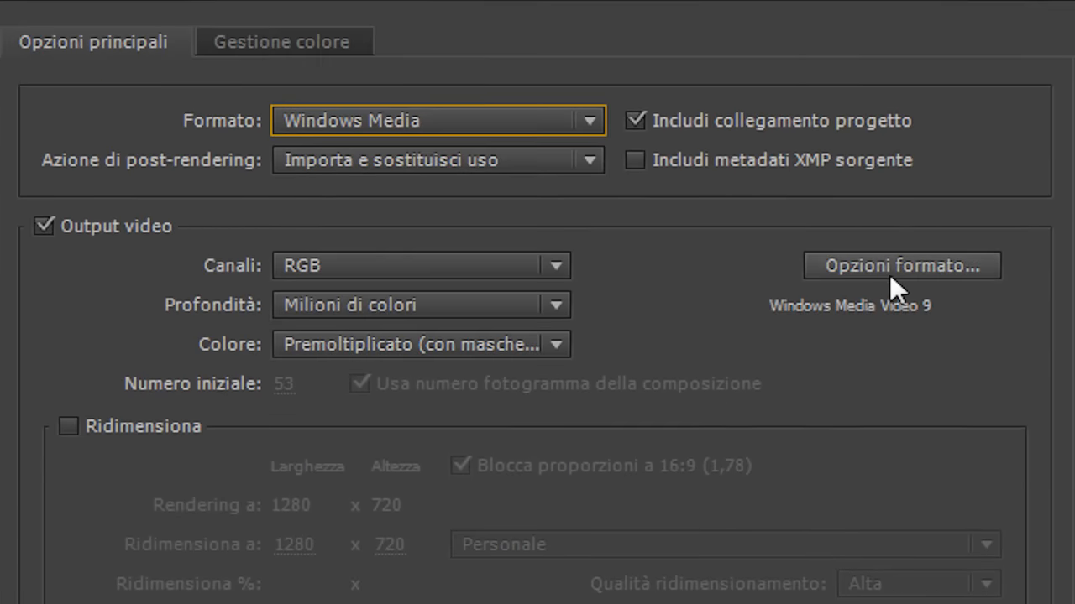
pyautogui.click(889, 273)
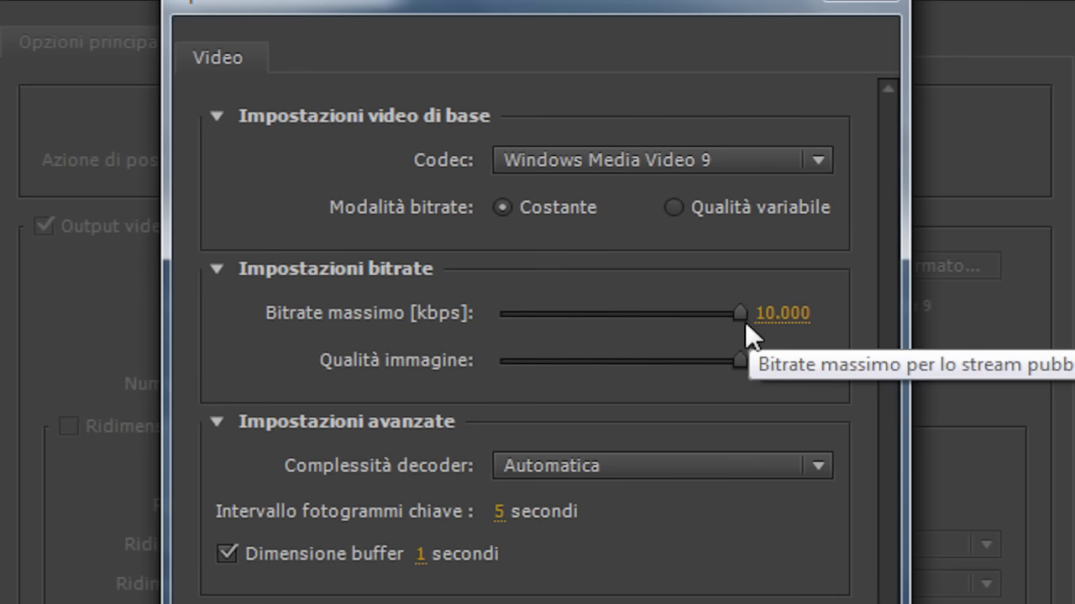
pyautogui.click(738, 361)
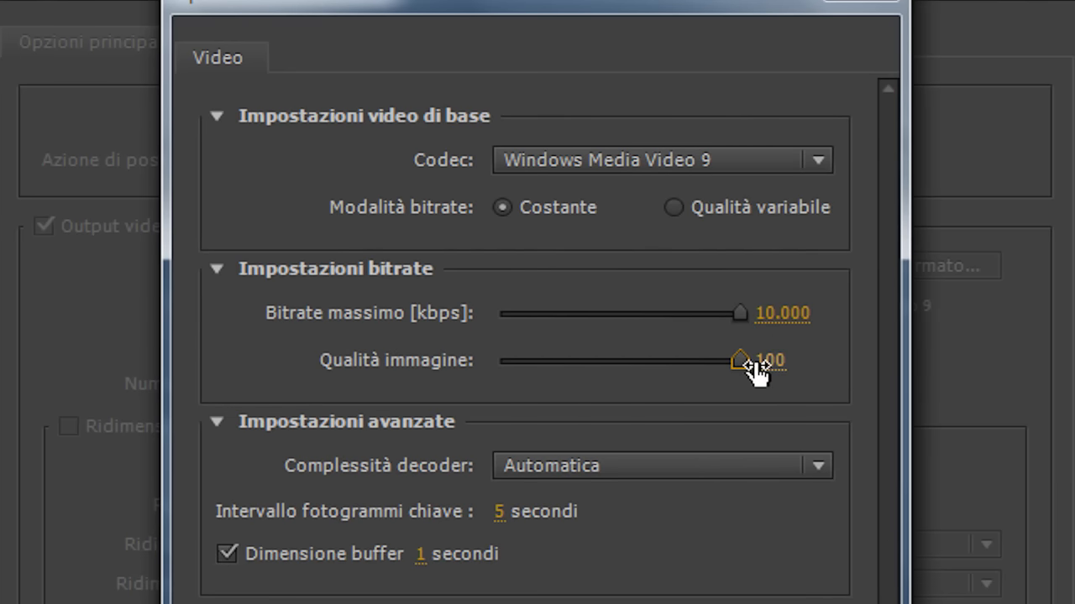
pyautogui.press('Return')
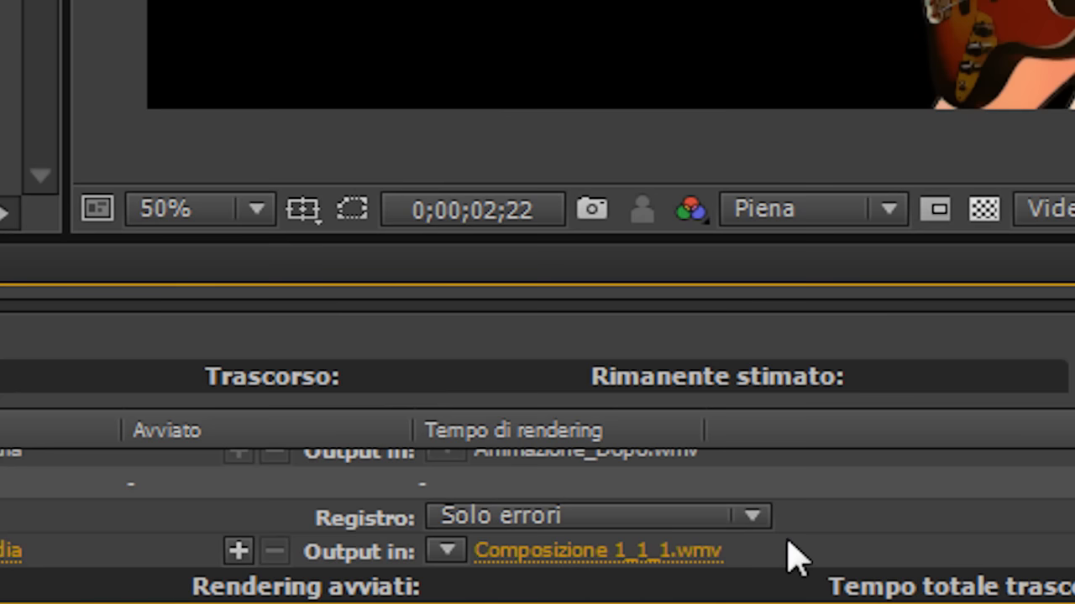
# Start rendering the queued Composizione 1 and accept the work area synchronization warning
pyautogui.click(912, 390)
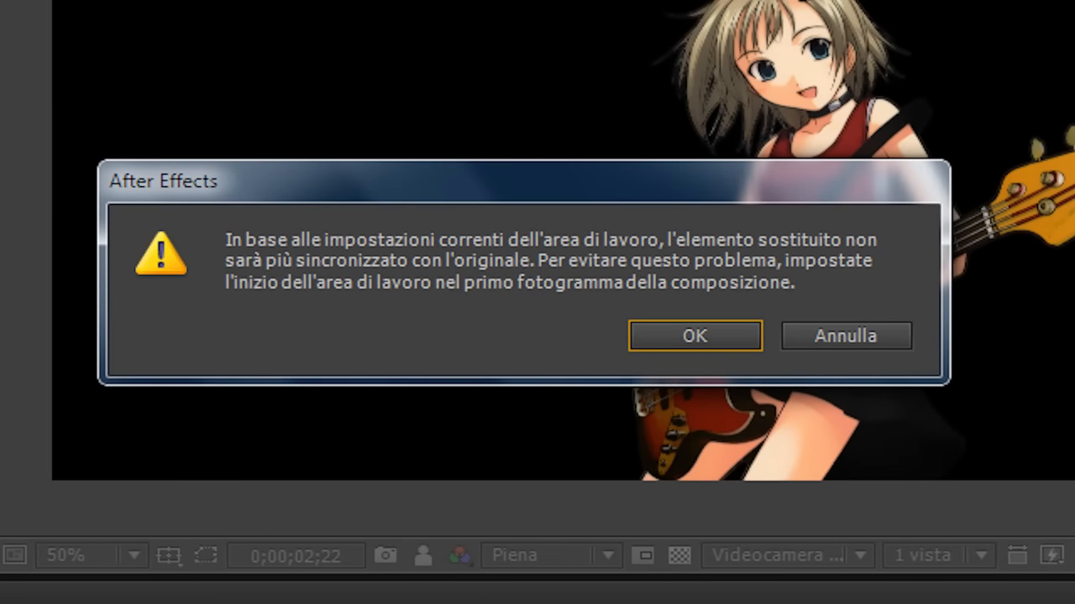
pyautogui.click(678, 334)
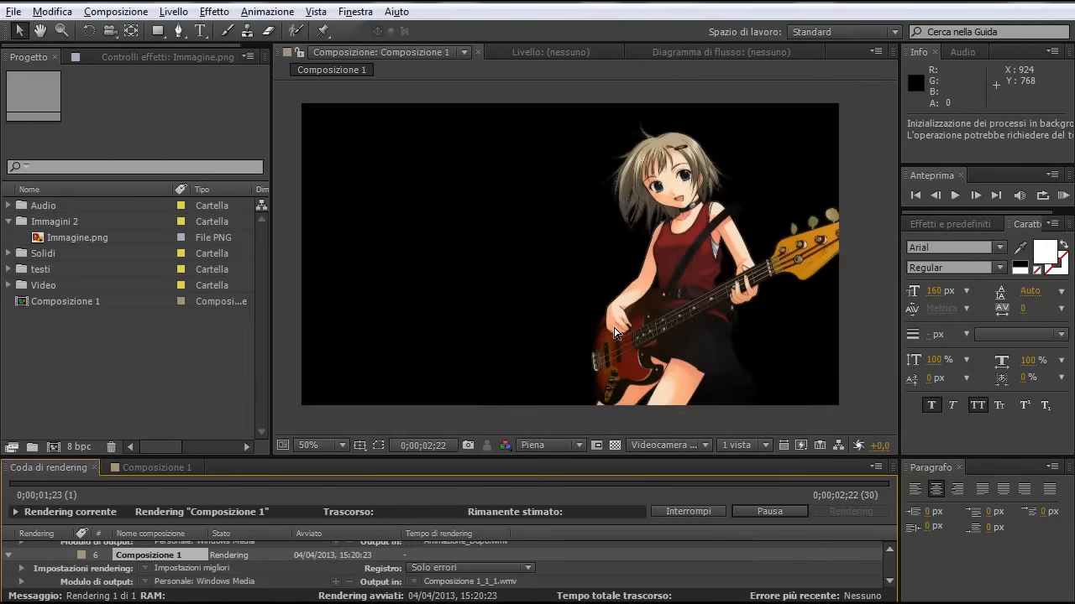